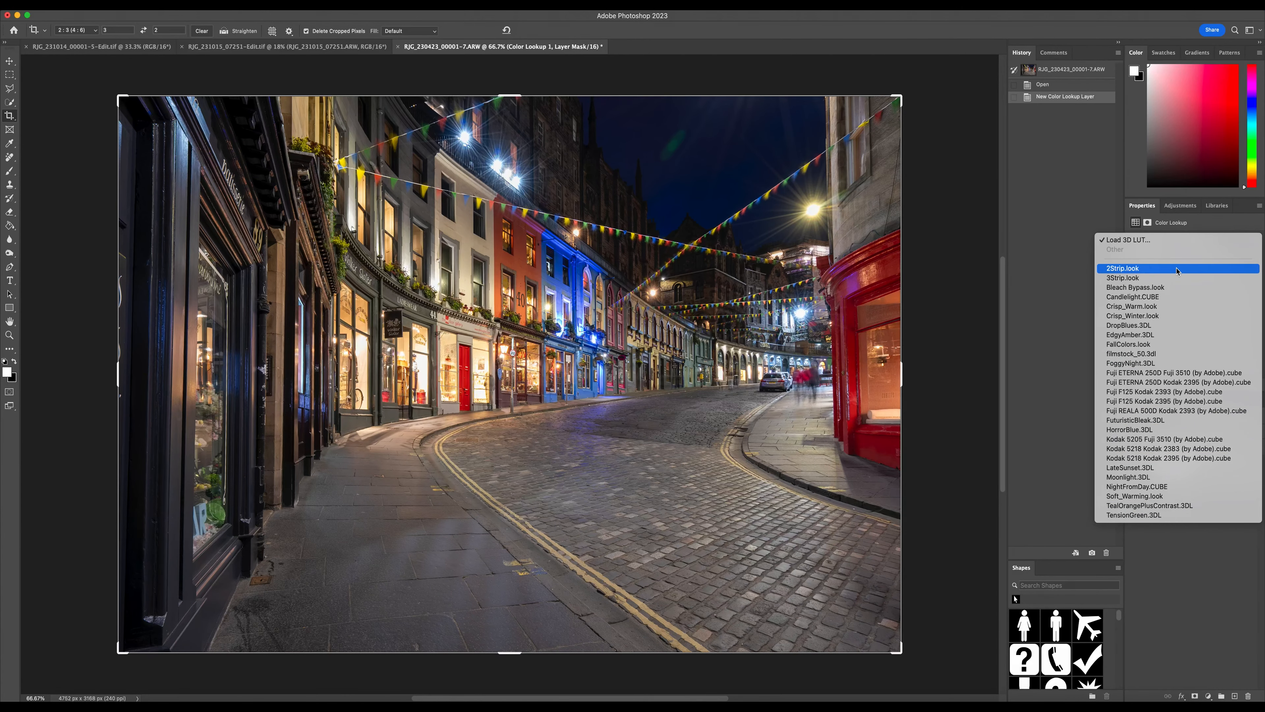
# Step: Try the 2Strip.look 3D LUT on the Color Lookup layer and lower the layer's opacity
pyautogui.click(1177, 269)
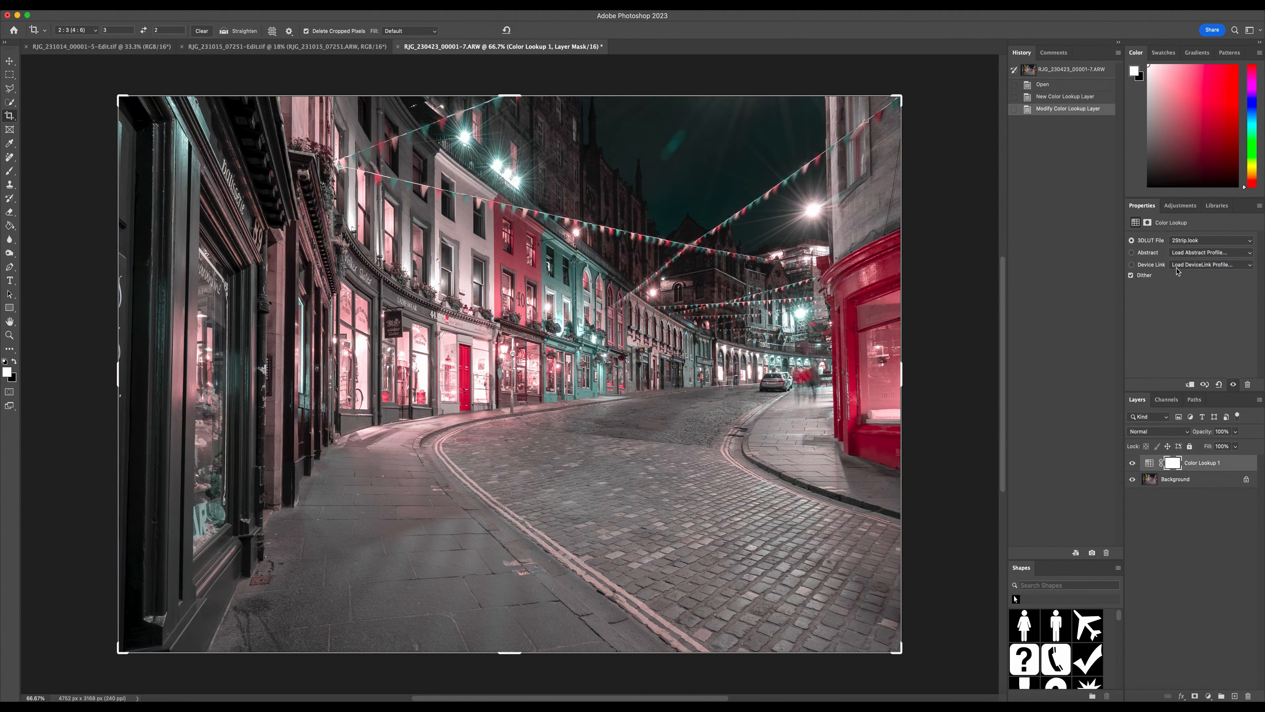
pyautogui.click(1236, 433)
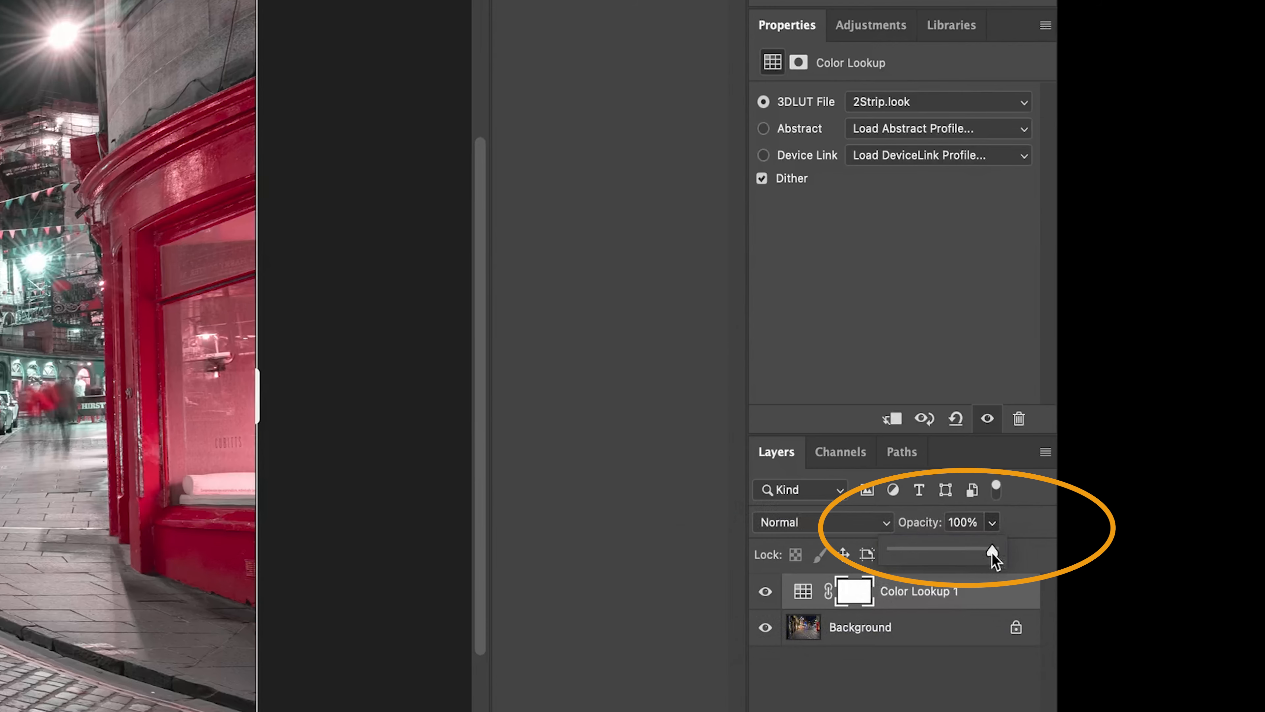
pyautogui.moveTo(991, 552); pyautogui.dragTo(951, 554)
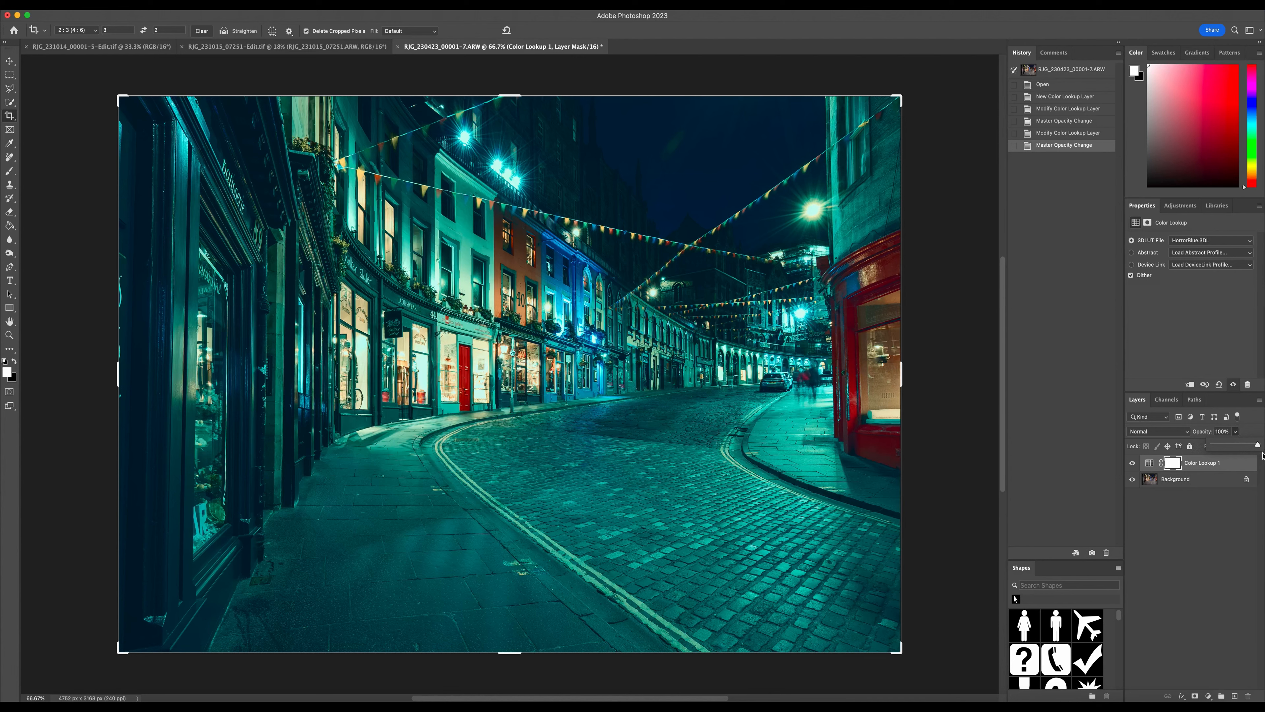
# Step: Reduce the opacity of the HorrorBlue.3DL Color Lookup layer to 47% and save the photo
pyautogui.moveTo(1256, 451); pyautogui.dragTo(1234, 457)
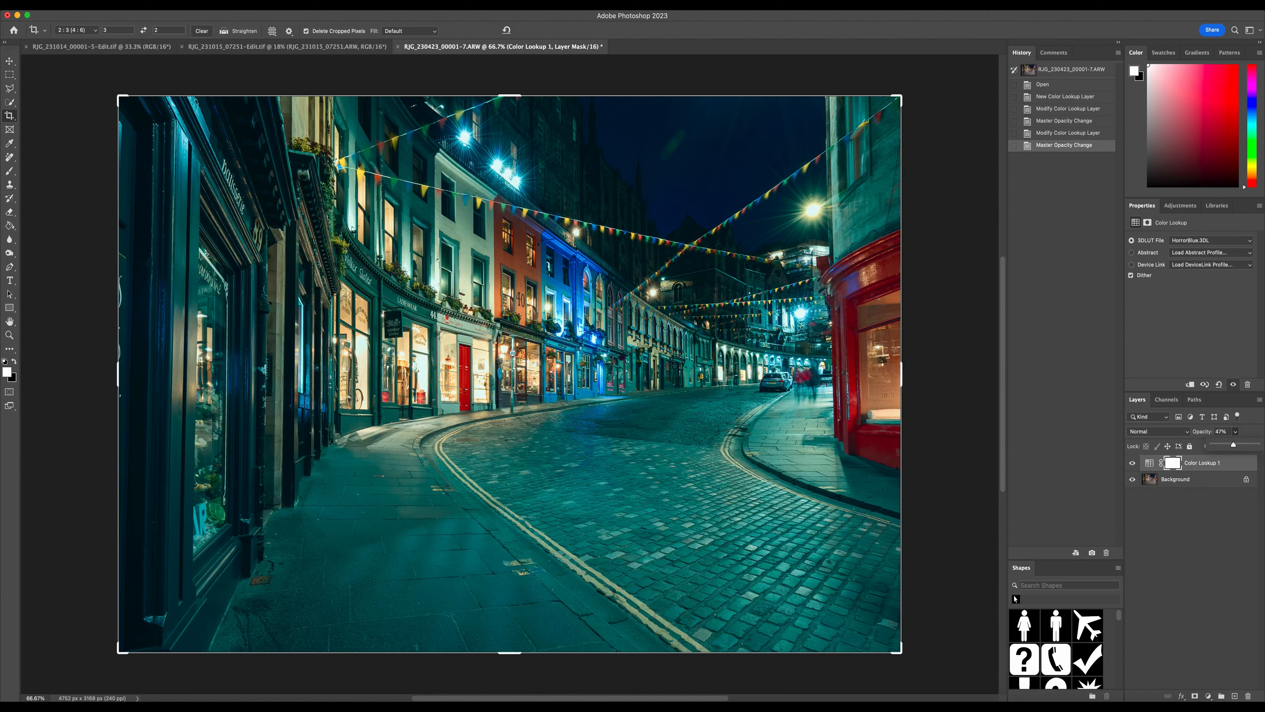
pyautogui.click(116, 5)
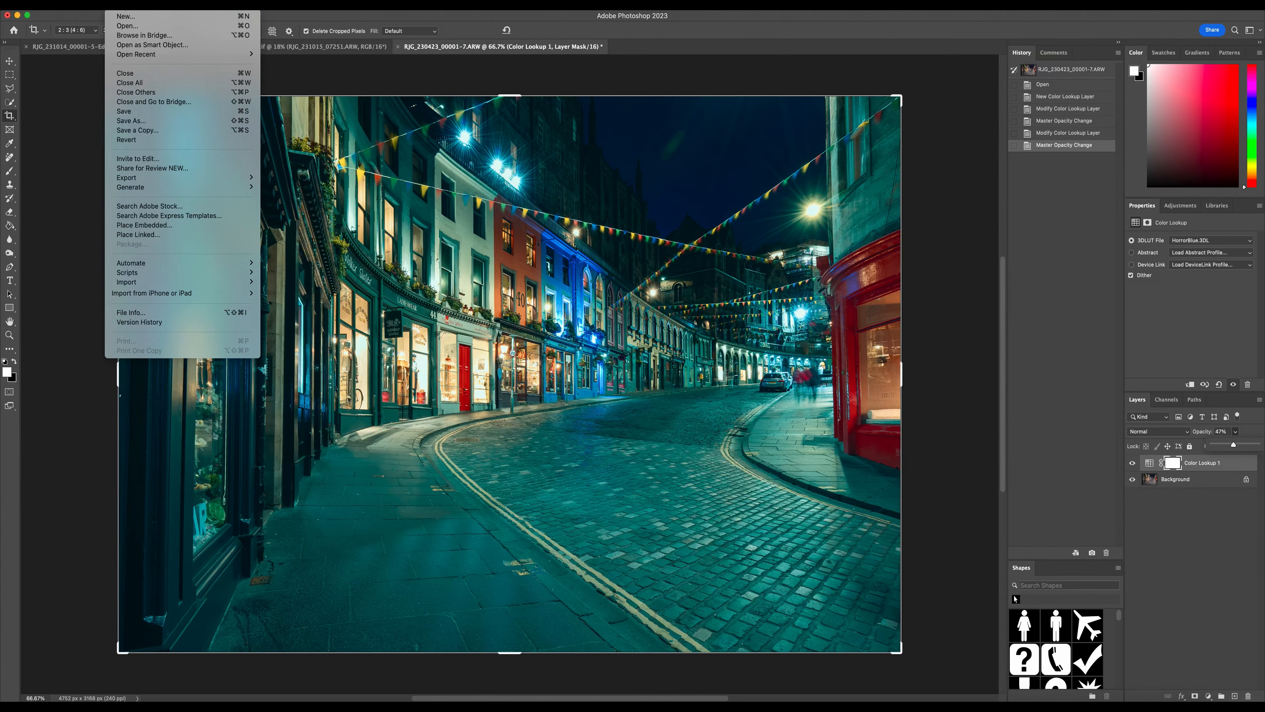
pyautogui.click(120, 111)
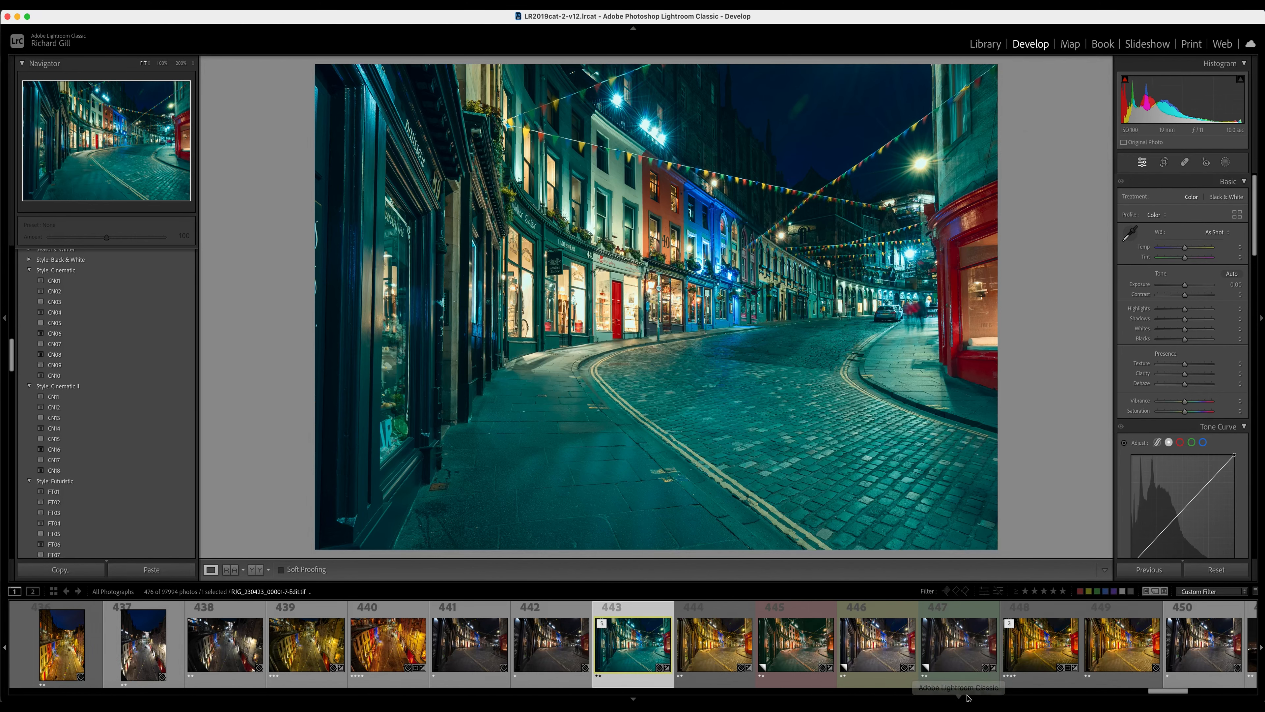
# Step: Select the ungraded virtual copy of RJG_230423_00001-7.ARW in Lightroom Classic and set its Exposure to -1.00
pyautogui.click(958, 645)
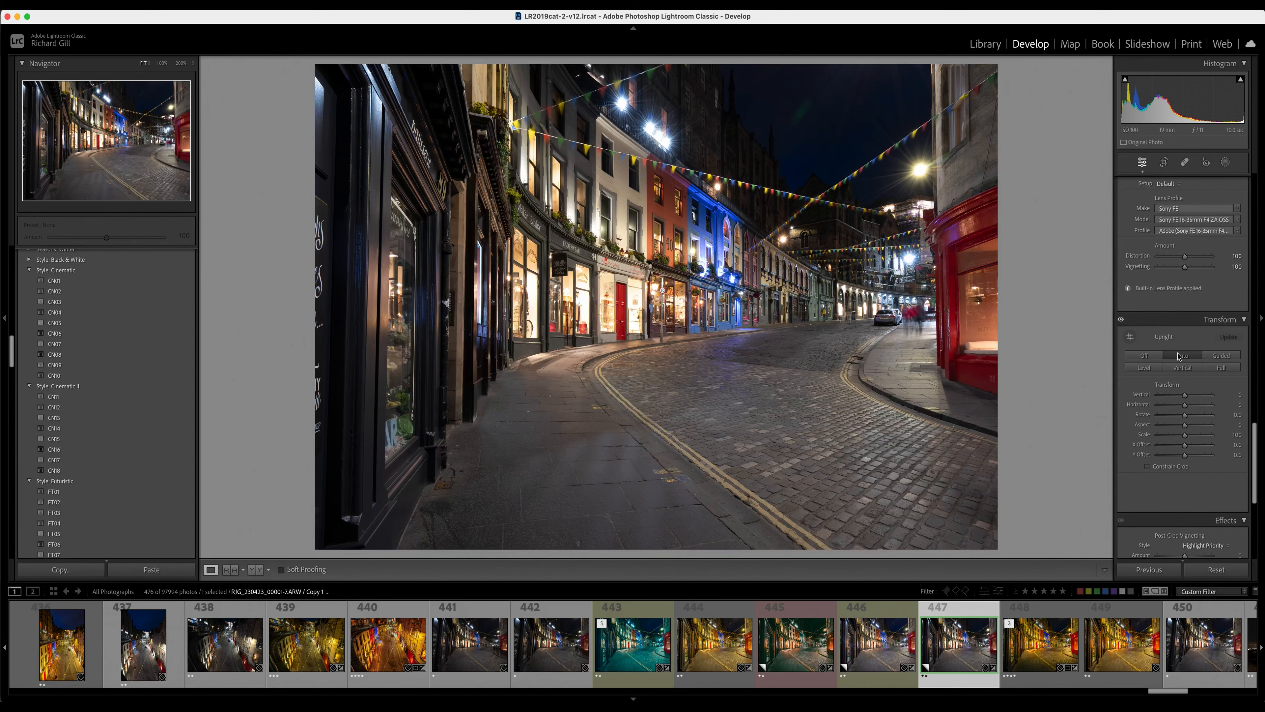
pyautogui.scroll(15, 1212, 298)
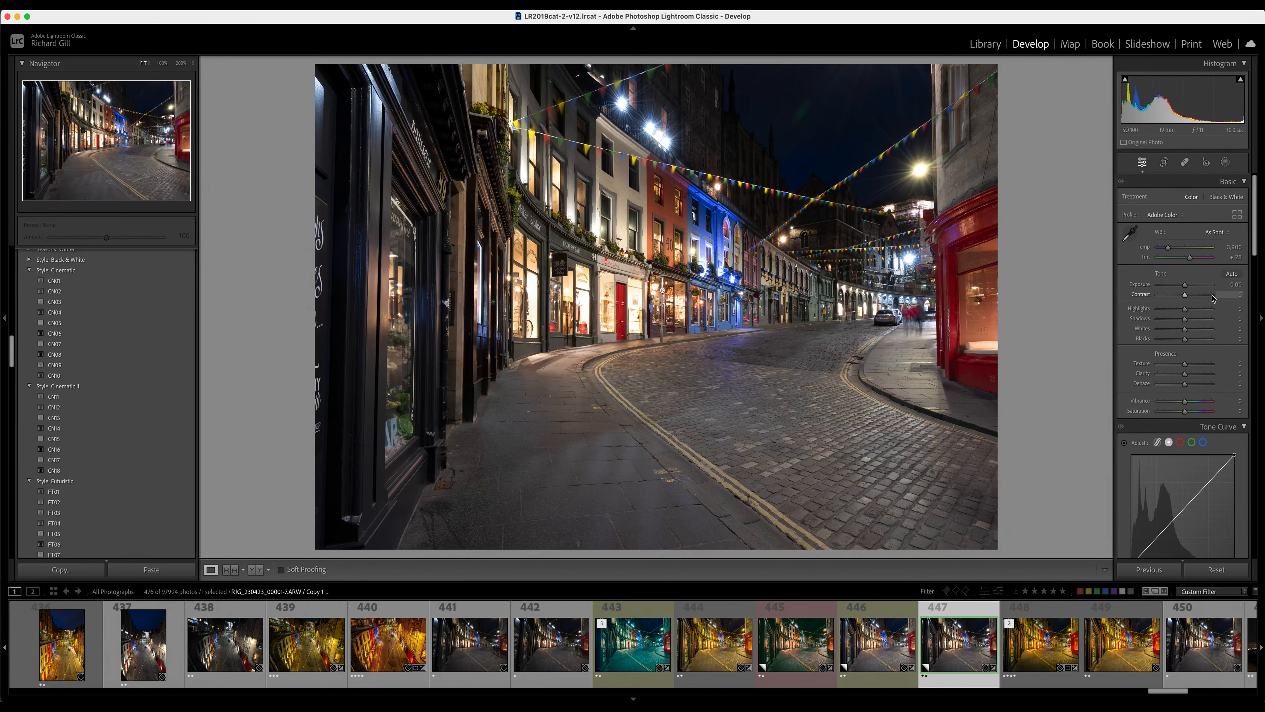
pyautogui.moveTo(1185, 285); pyautogui.dragTo(1181, 287)
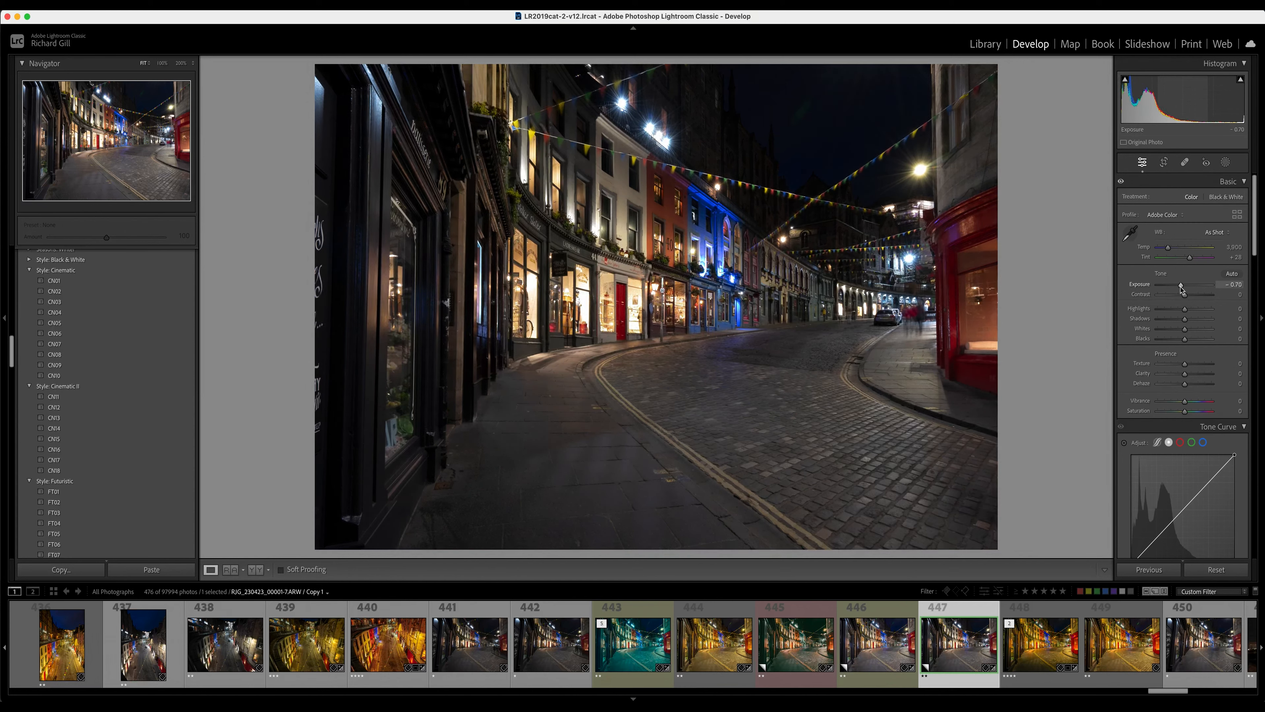
pyautogui.click(1239, 285)
pyautogui.write('- ')
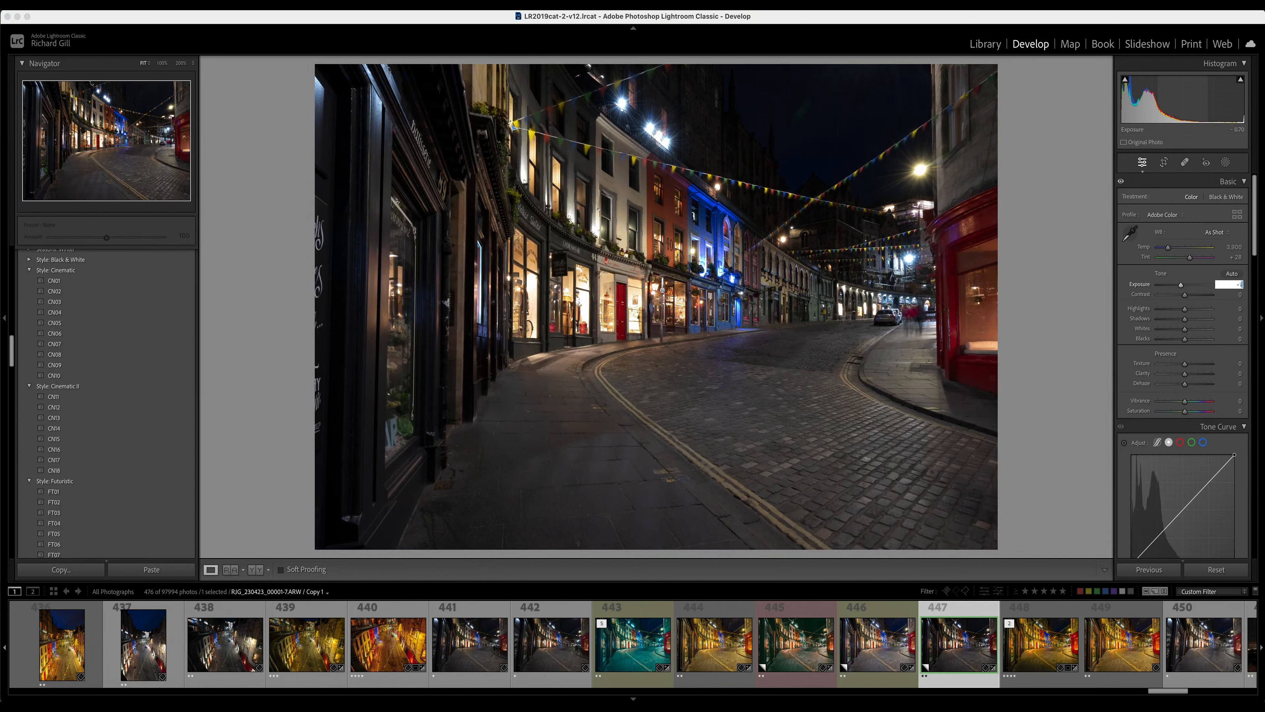
pyautogui.write('1')
pyautogui.press('Return')
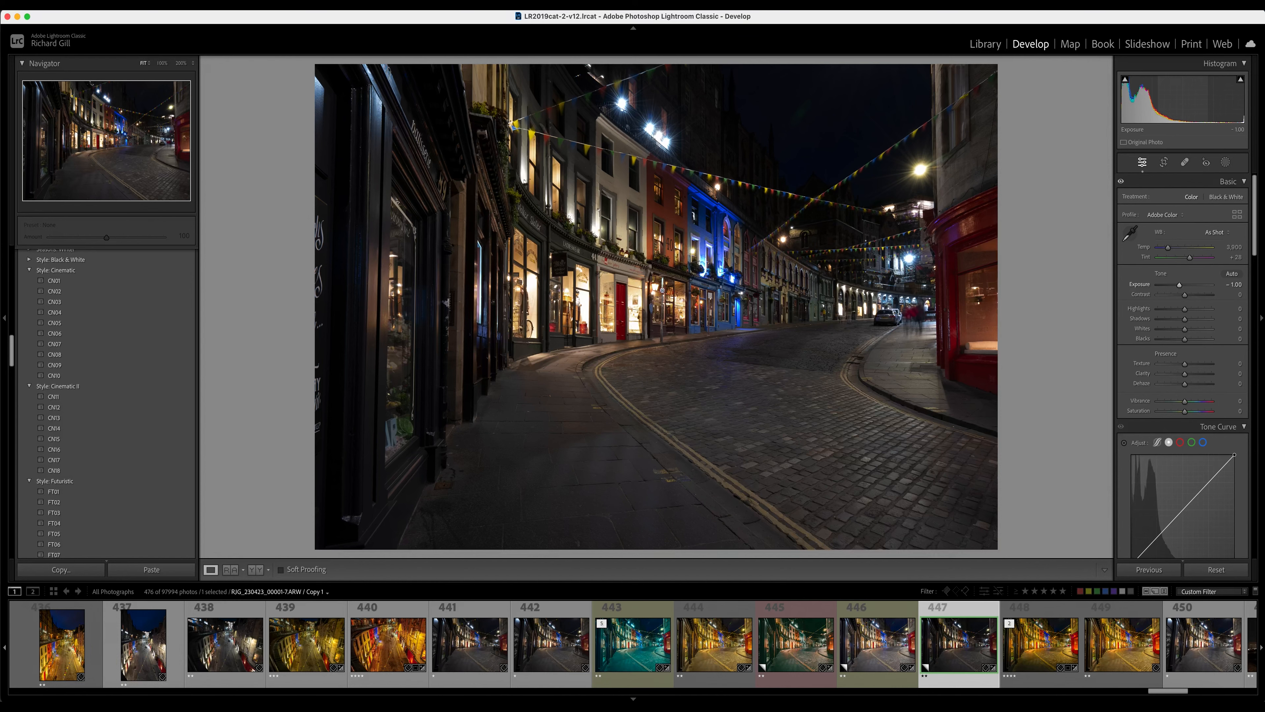
# Step: Flatten the photo's tones by setting Contrast to -40 and Blacks to +60
pyautogui.click(1240, 328)
pyautogui.click(1241, 339)
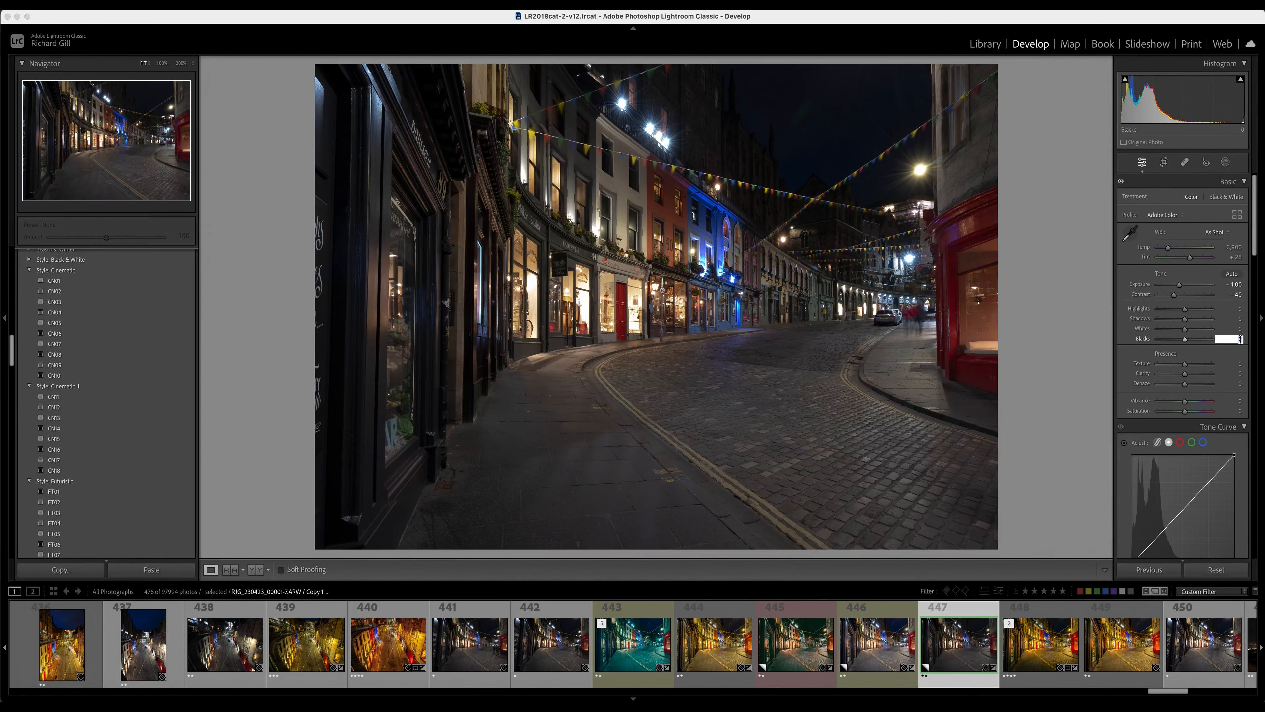
pyautogui.write('6')
pyautogui.press('Return')
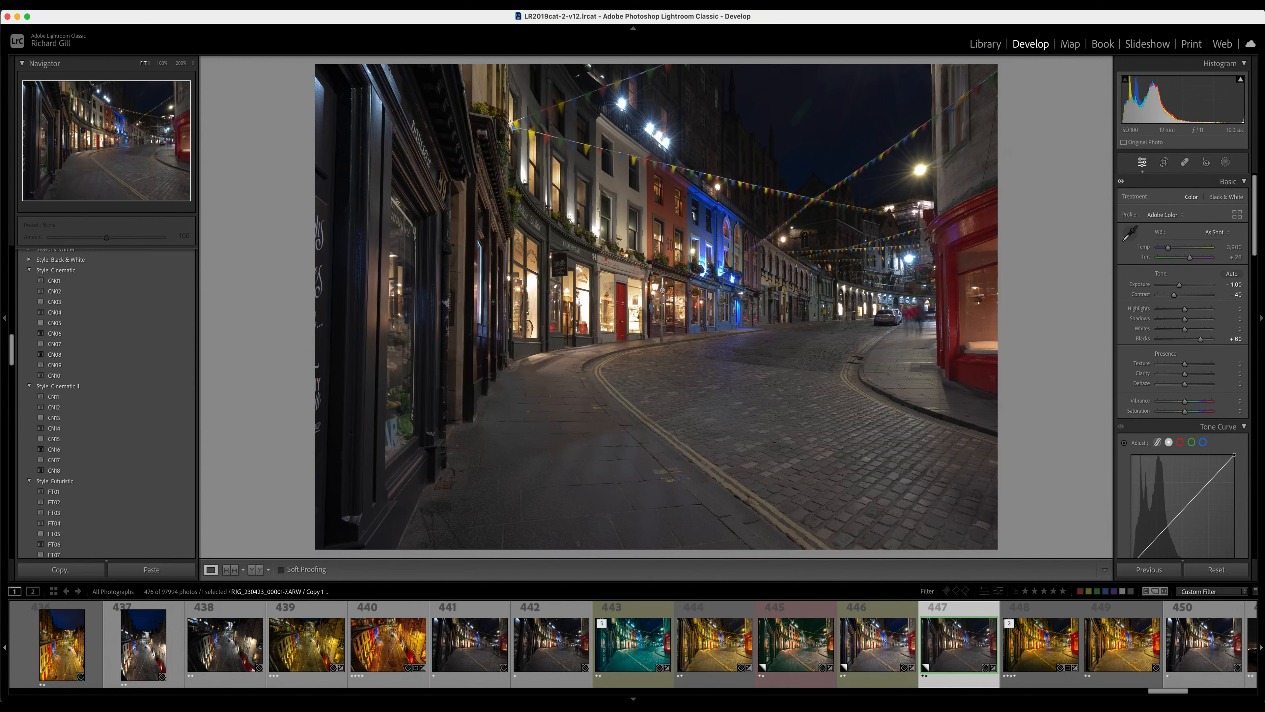
# Step: Send the photo to Dehancer for editing as a copy with Lightroom adjustments
pyautogui.click(180, 5)
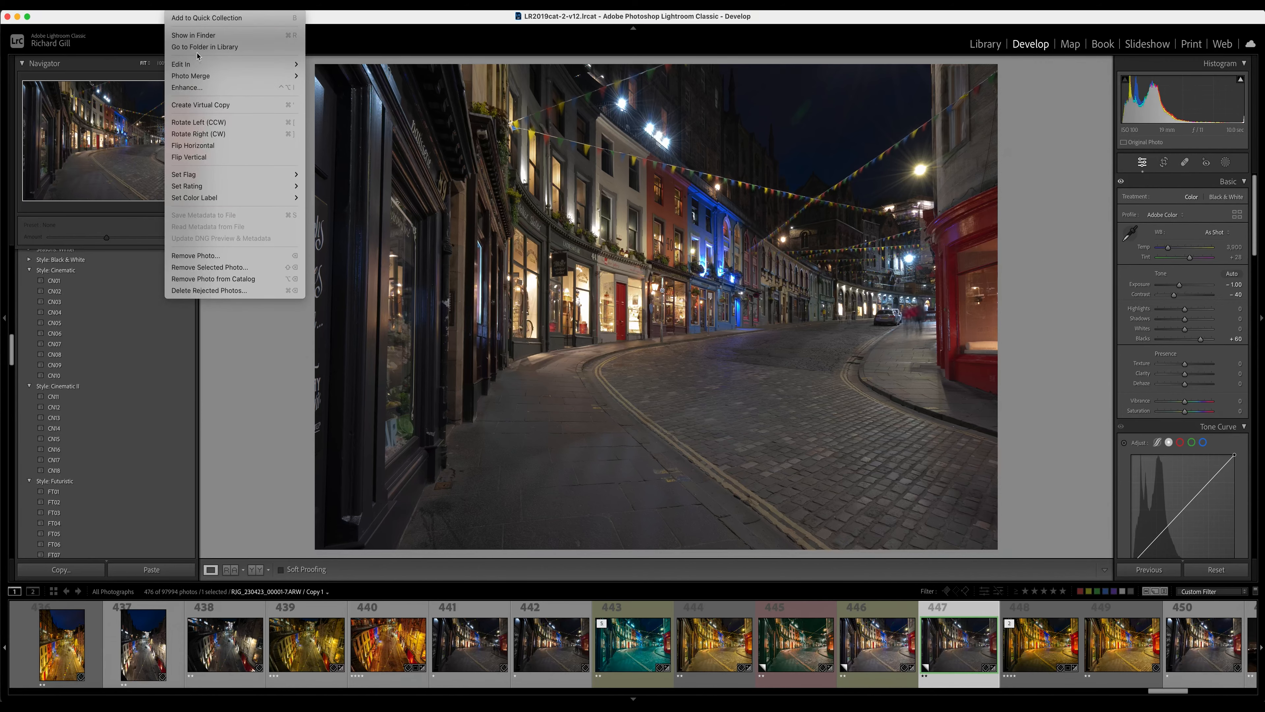
pyautogui.moveTo(200, 64)
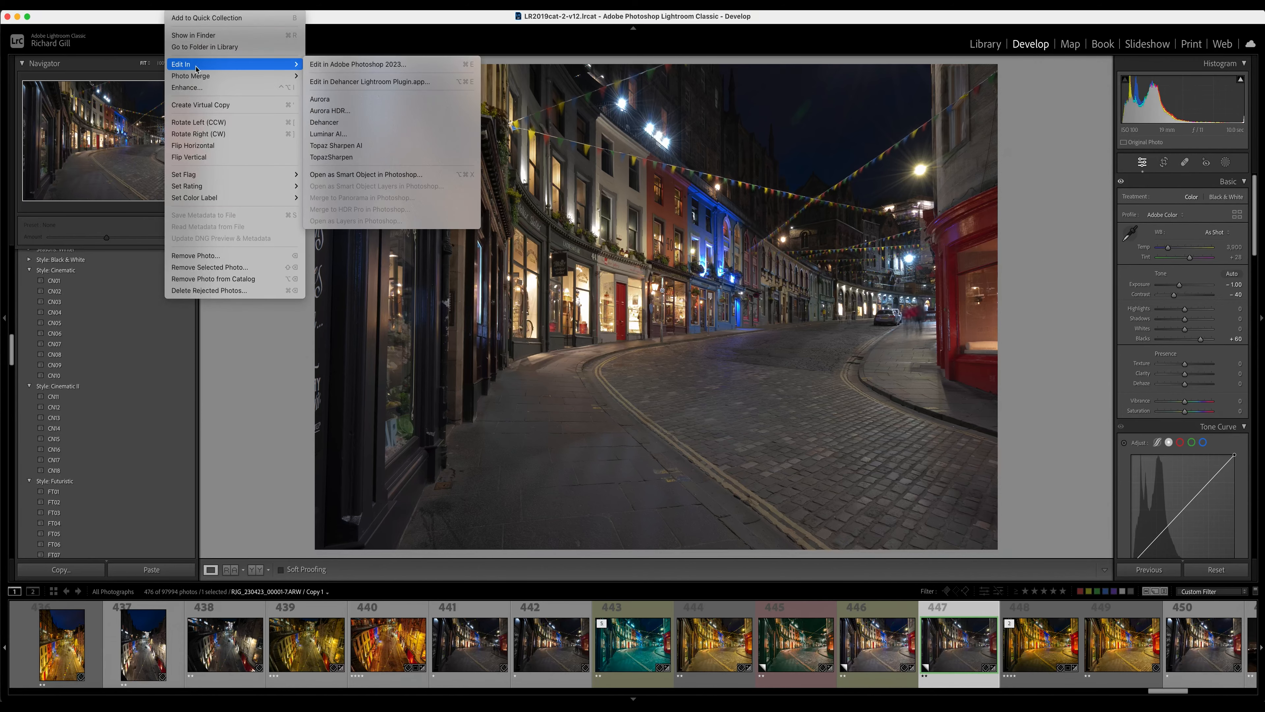
pyautogui.click(440, 124)
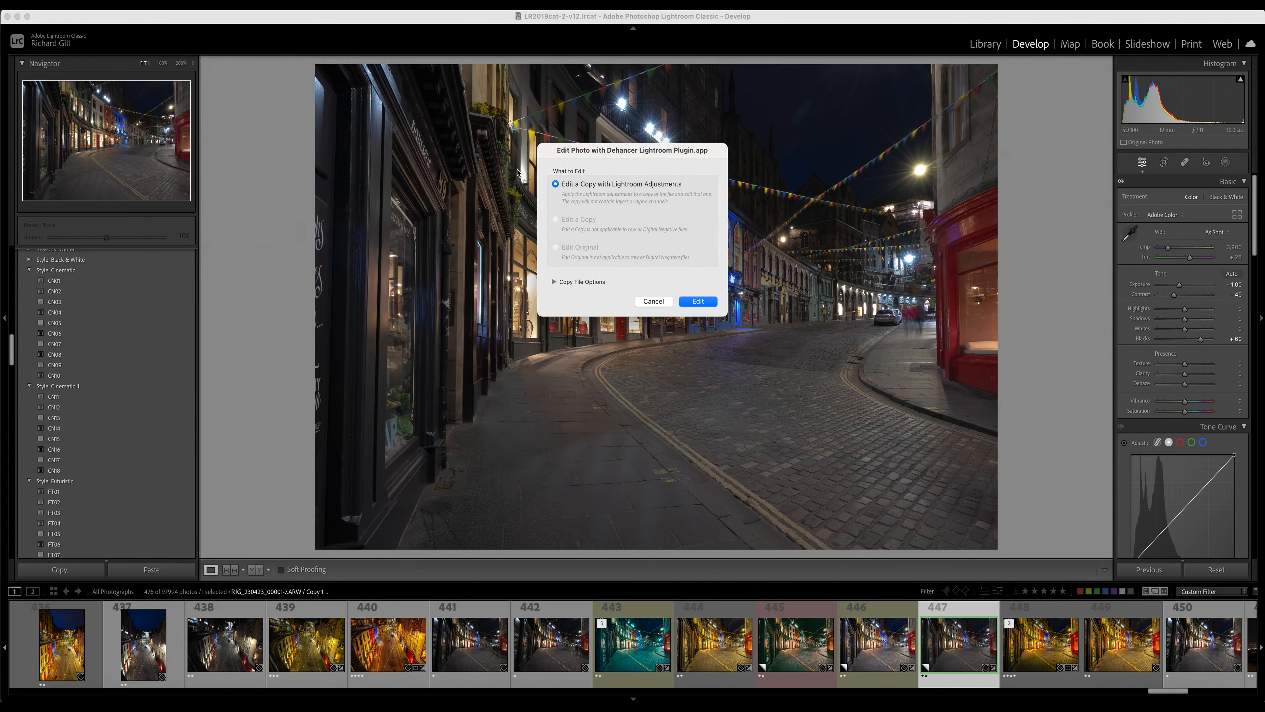
pyautogui.click(708, 301)
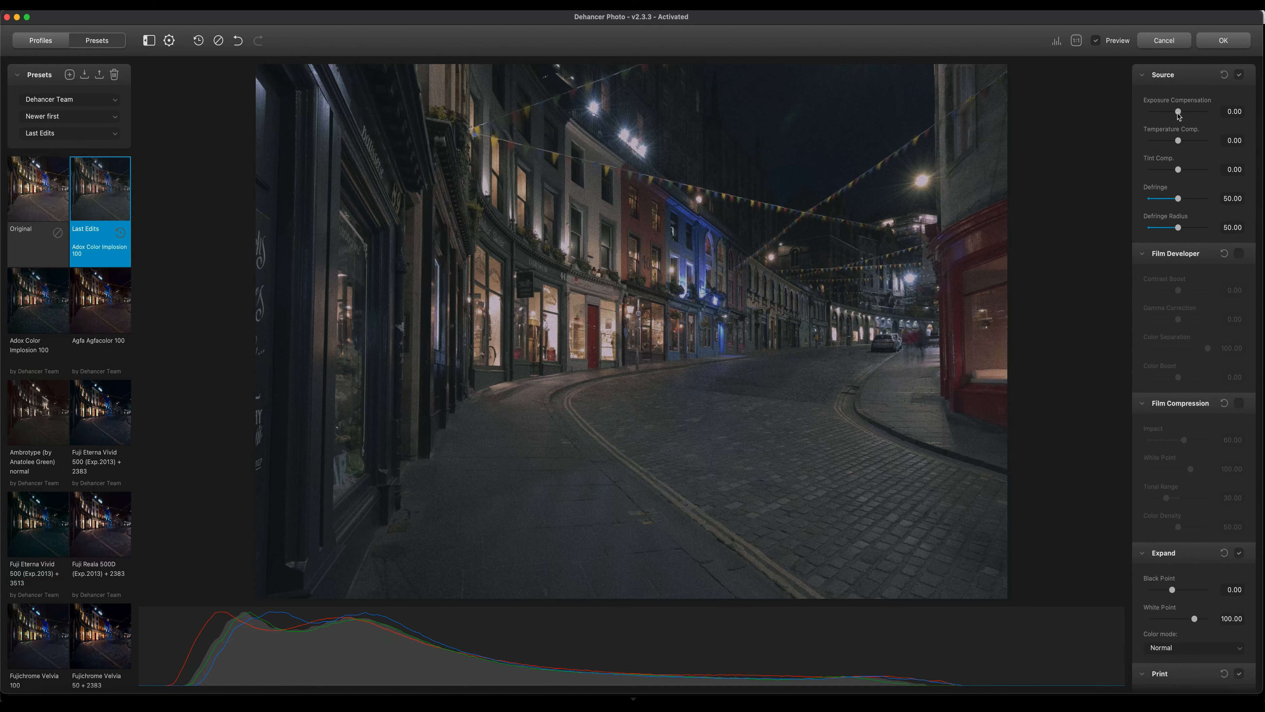
# Step: Set Exposure Compensation to 0.59 and apply the Kodak Ektar 25 (Exp.1996) + Kodak Endura paper preset
pyautogui.moveTo(1179, 113); pyautogui.dragTo(1185, 114)
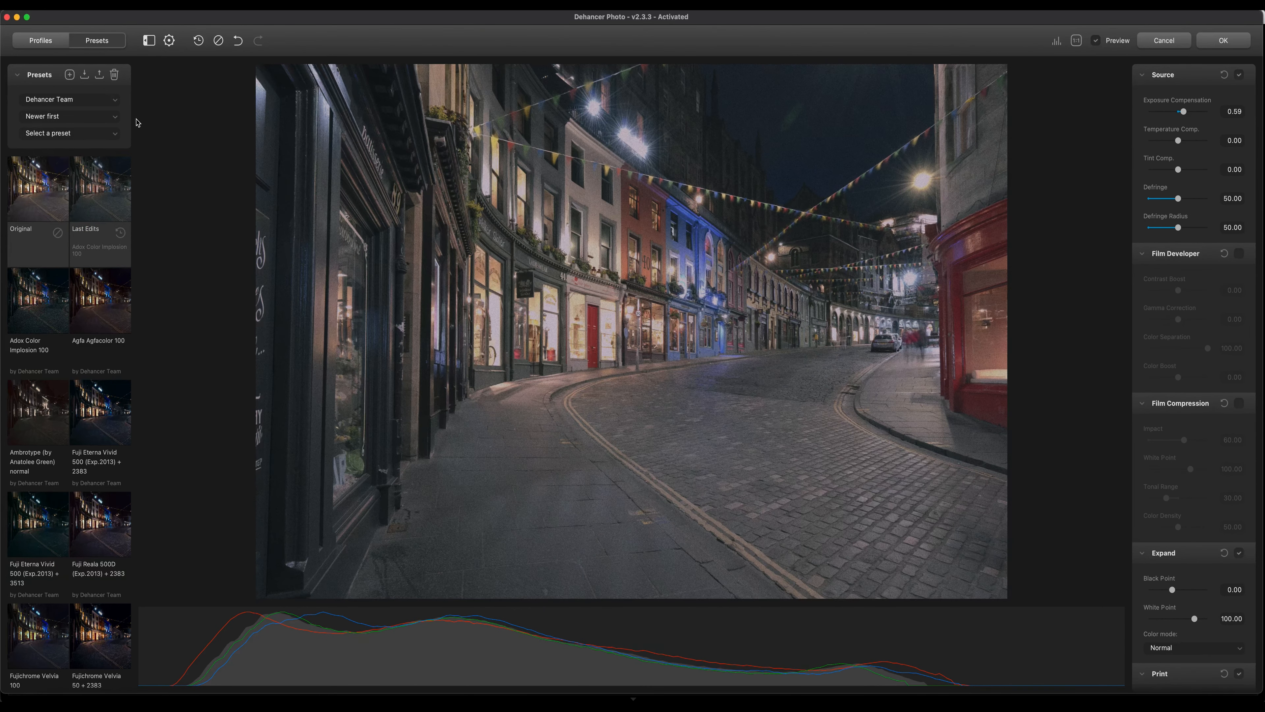
pyautogui.scroll(-1, 118, 425)
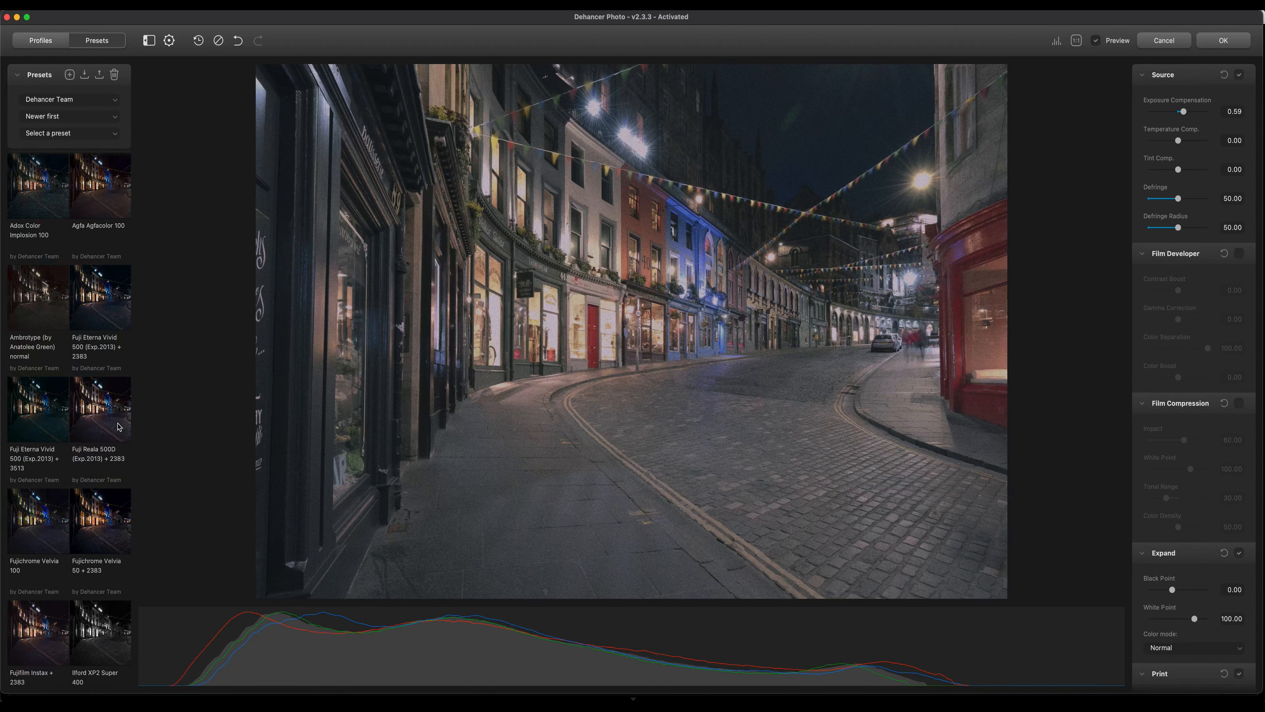
pyautogui.scroll(-5, 119, 425)
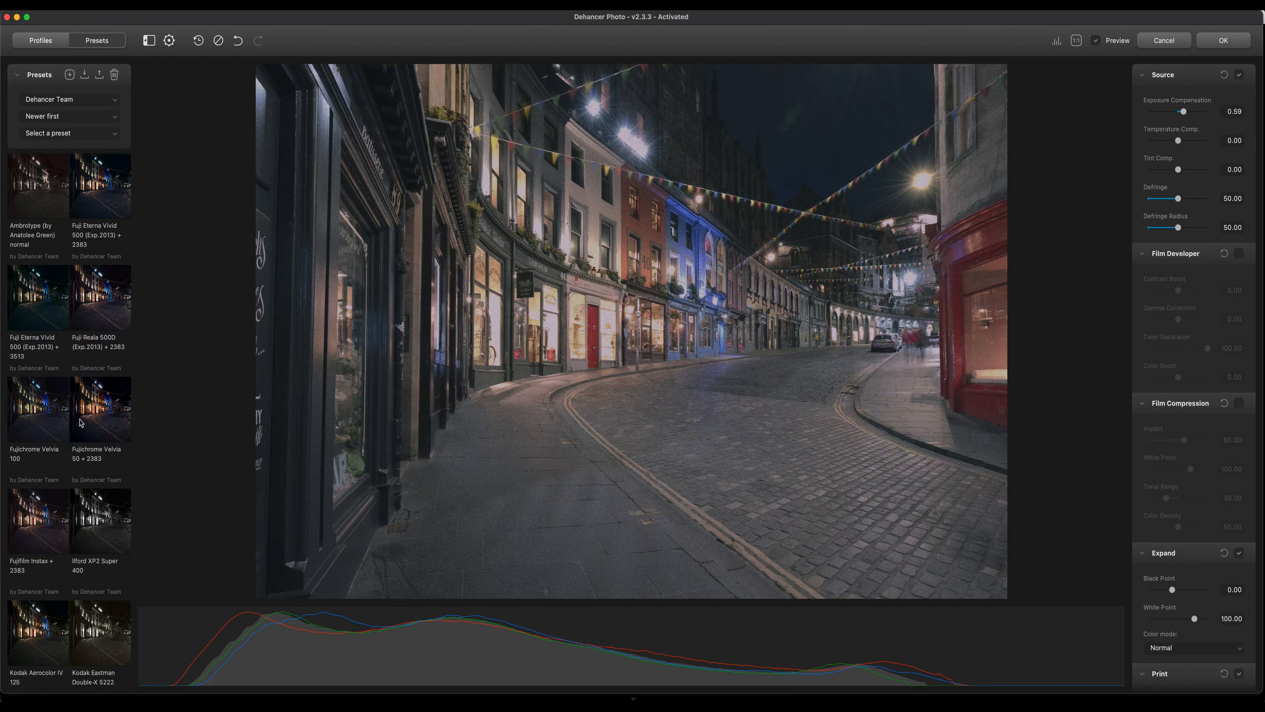
pyautogui.scroll(-4, 83, 422)
pyautogui.scroll(-2, 134, 516)
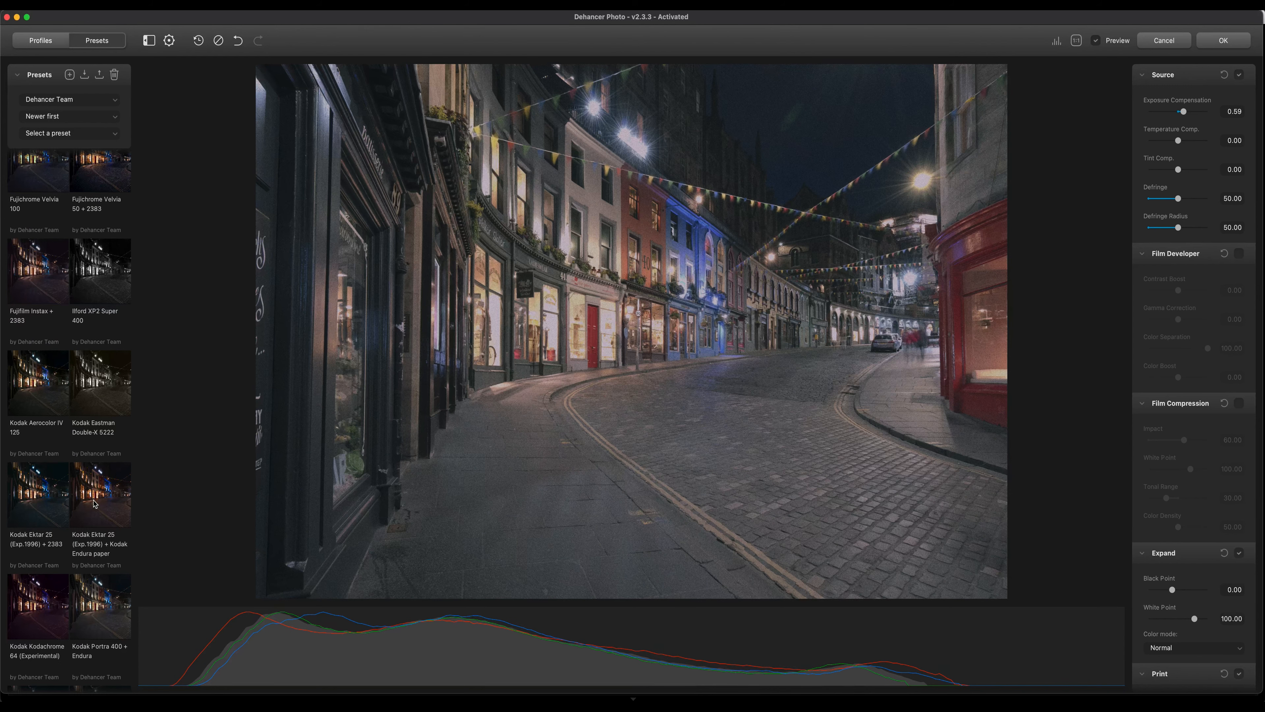
pyautogui.click(94, 503)
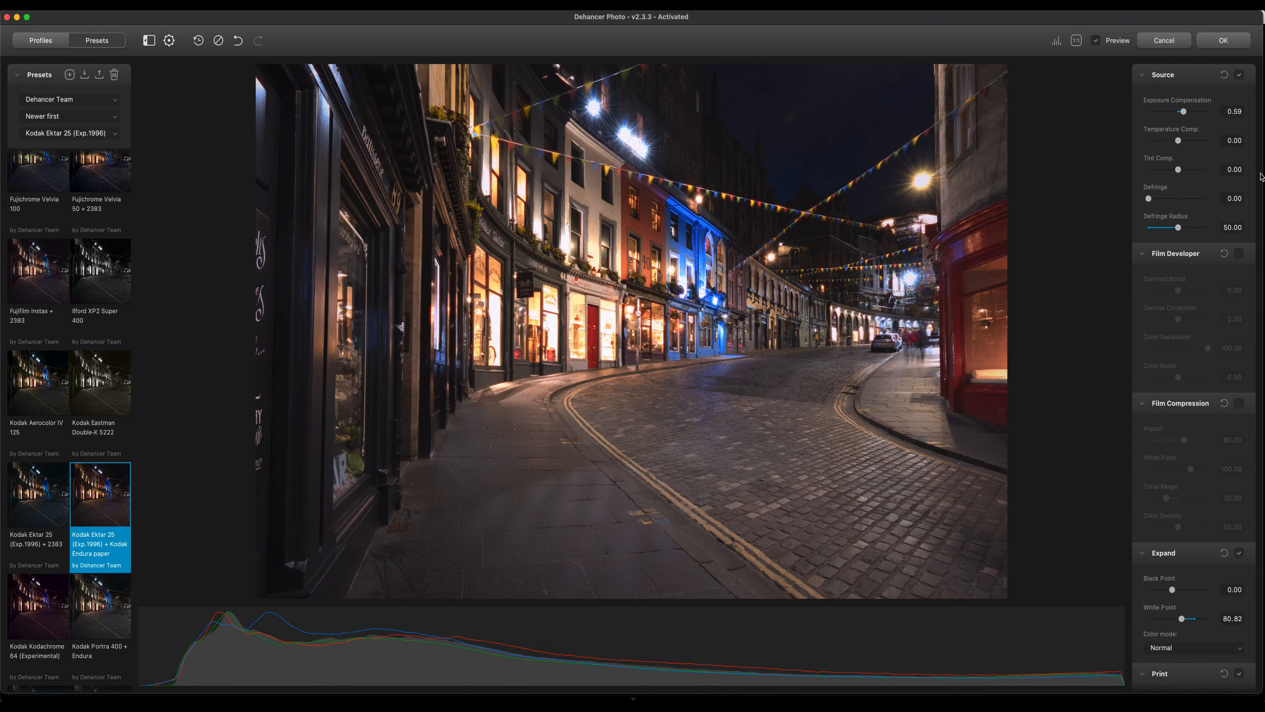
# Step: Set the source Temperature Comp. to -7.60 and enable Film Developer with a slightly raised Contrast Boost
pyautogui.moveTo(1178, 141); pyautogui.dragTo(1175, 143)
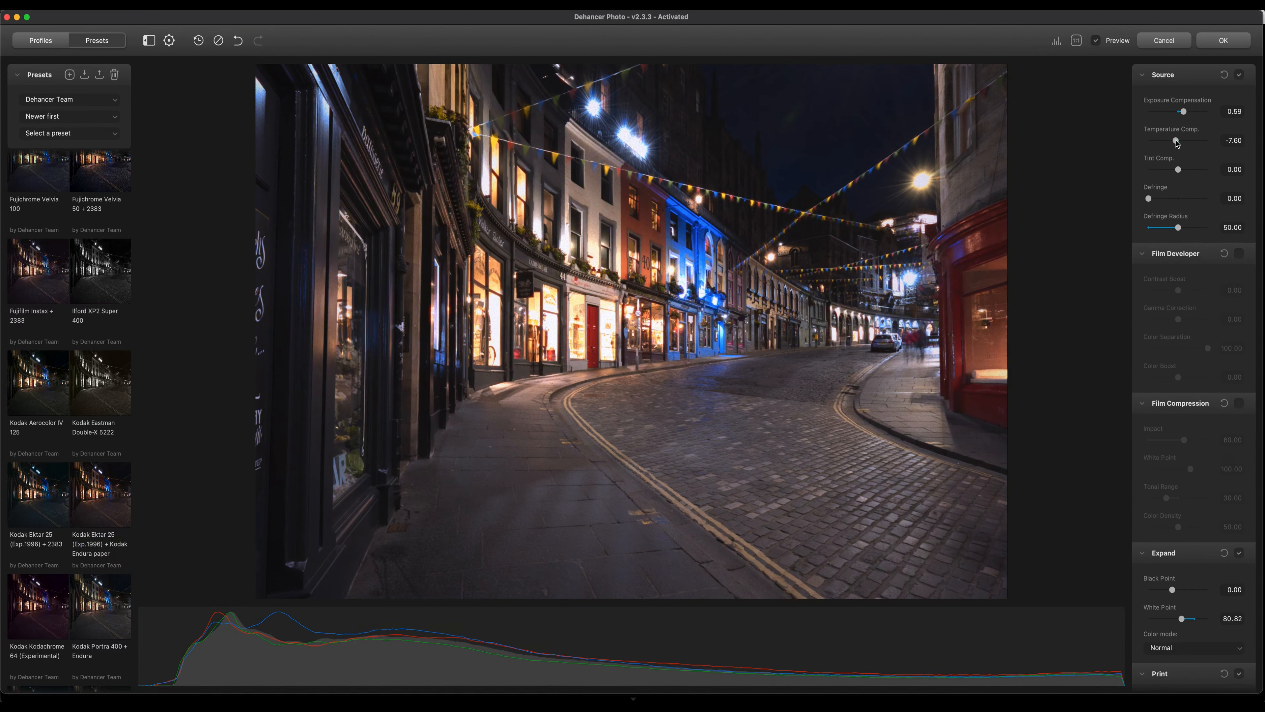
pyautogui.scroll(-3, 1215, 199)
pyautogui.click(1240, 189)
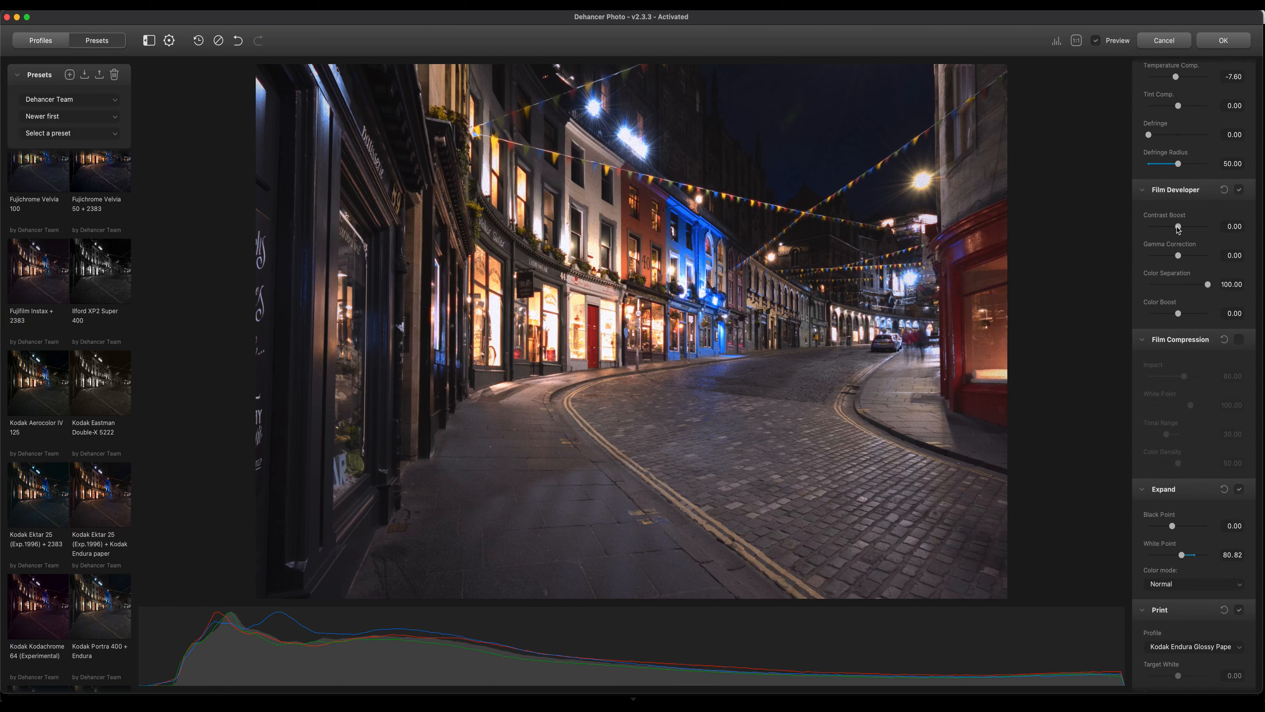
pyautogui.moveTo(1178, 227)
pyautogui.mouseDown()
pyautogui.moveTo(1158, 228)
pyautogui.moveTo(1183, 232)
pyautogui.mouseUp()
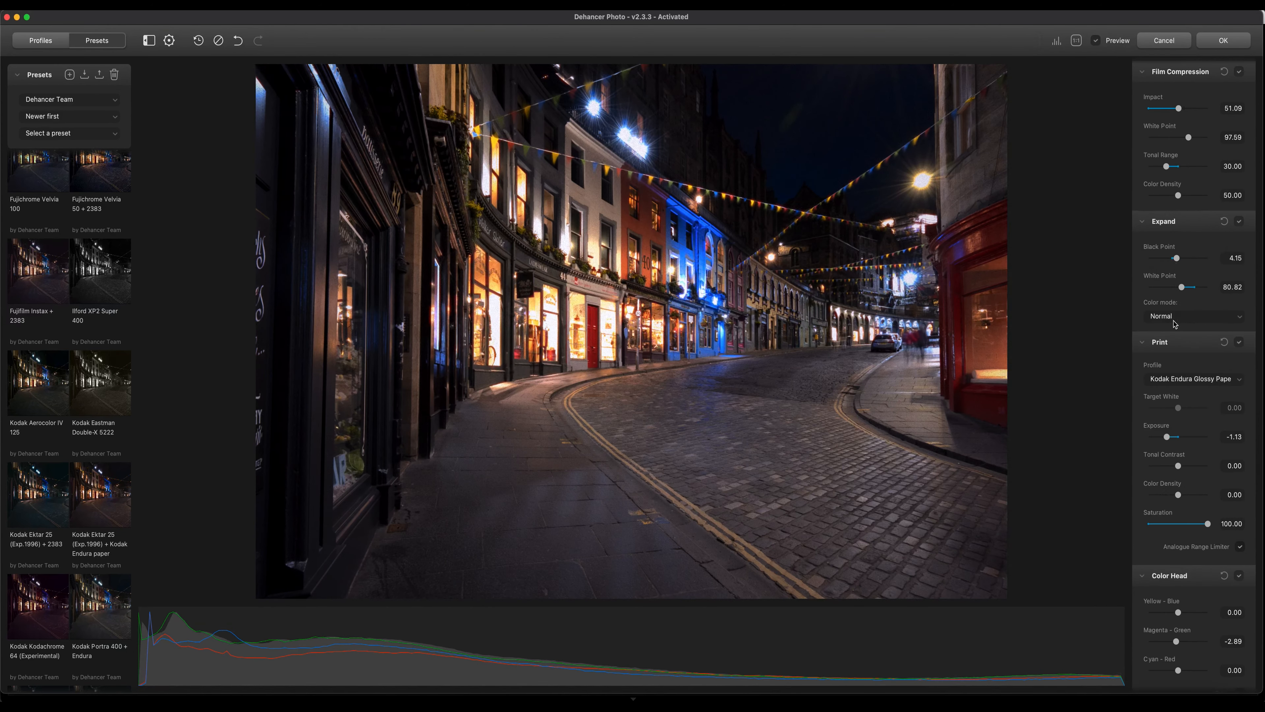
# Step: Adjust the Print settings to Exposure -0.75, Tonal Contrast 4.72 and Color Density -9.73, keeping Saturation at 100
pyautogui.scroll(-1, 1175, 325)
pyautogui.scroll(-5, 1186, 344)
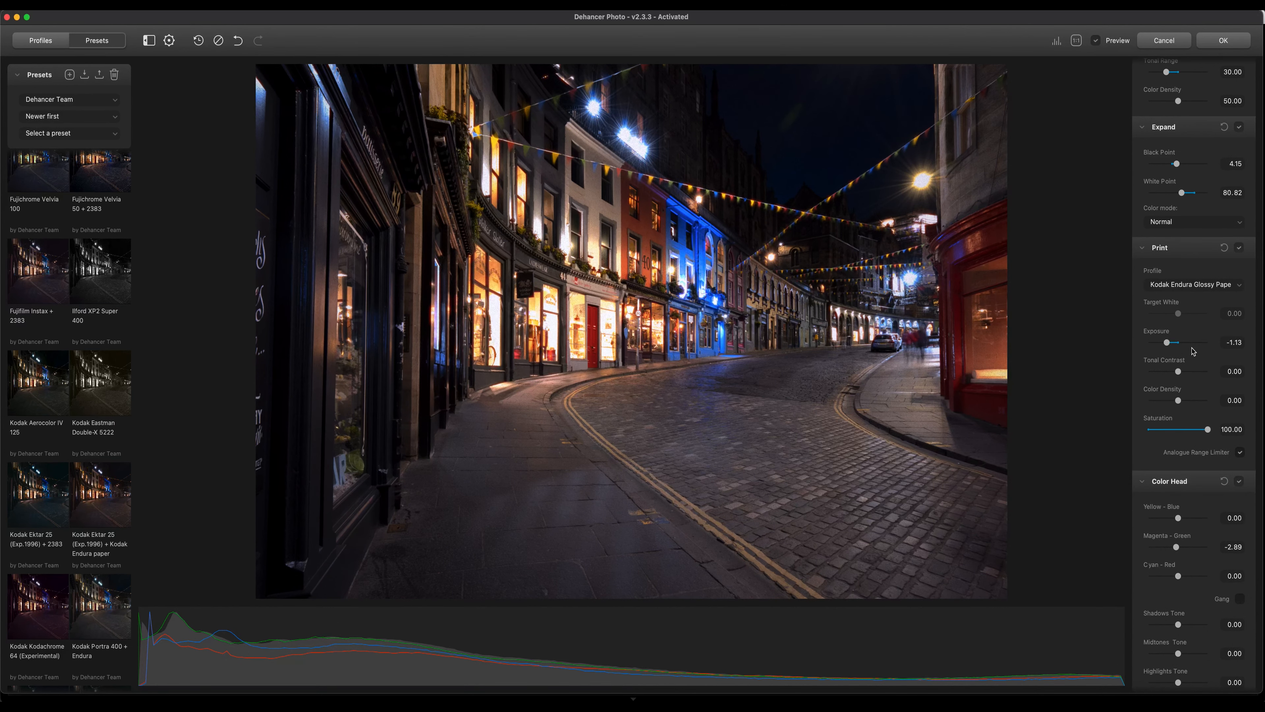
pyautogui.moveTo(1166, 343); pyautogui.dragTo(1171, 344)
pyautogui.click(1181, 371)
pyautogui.click(1179, 399)
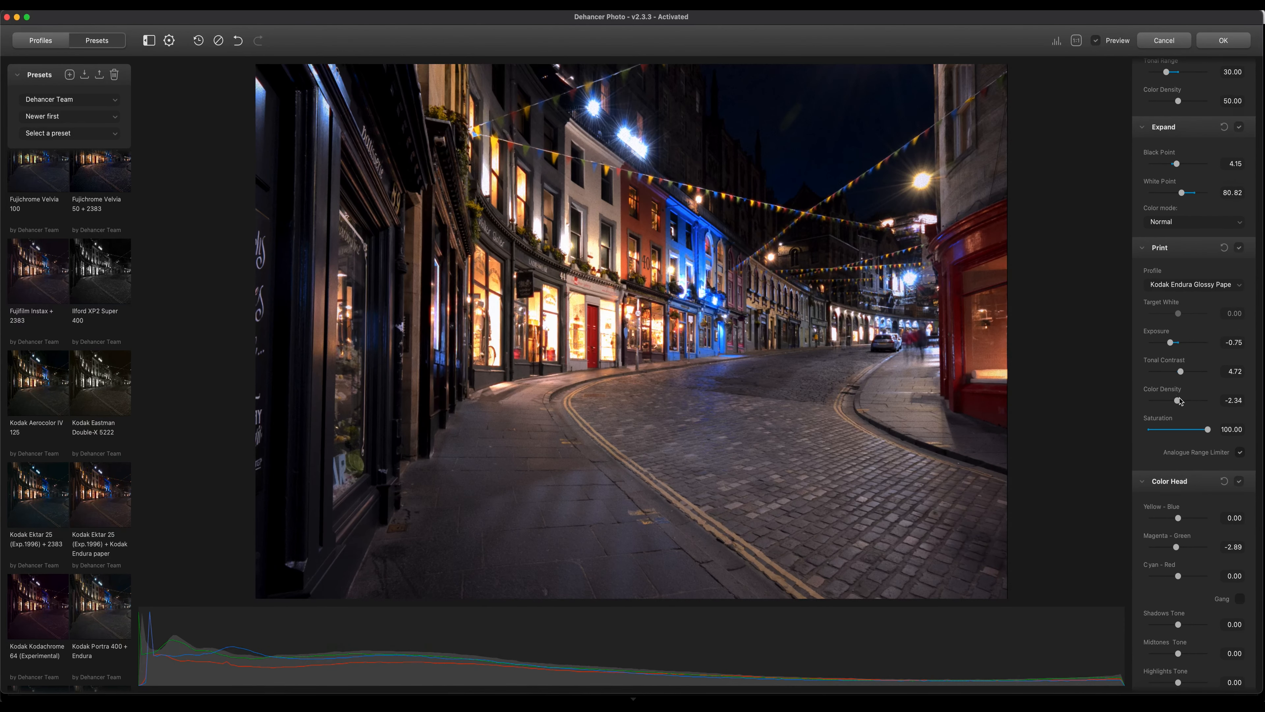
pyautogui.moveTo(1178, 404)
pyautogui.mouseDown()
pyautogui.moveTo(1166, 402)
pyautogui.moveTo(1209, 402)
pyautogui.moveTo(1177, 403)
pyautogui.mouseUp()
pyautogui.moveTo(1174, 402); pyautogui.dragTo(1176, 402)
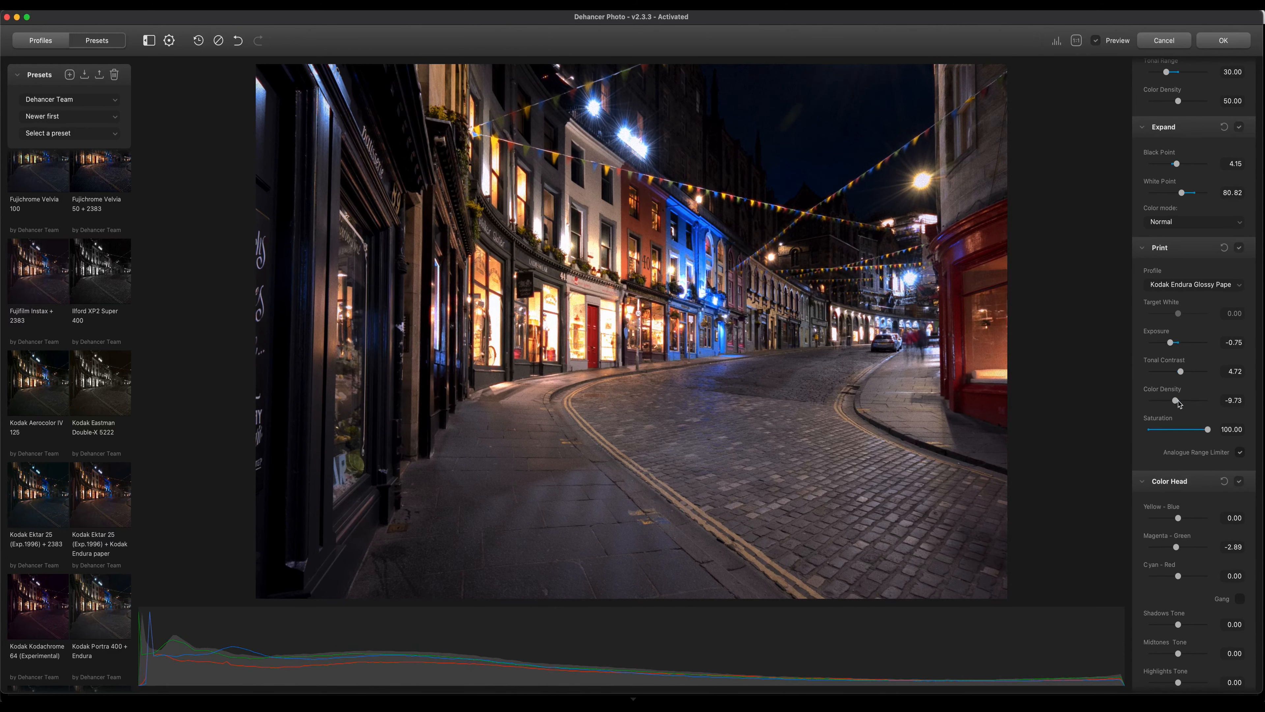
pyautogui.scroll(-5, 1183, 423)
pyautogui.moveTo(1208, 300)
pyautogui.mouseDown()
pyautogui.moveTo(1161, 308)
pyautogui.moveTo(1209, 315)
pyautogui.mouseUp()
# Step: Warm the Color Head balance with Yellow - Blue -6.55, Magenta - Green -8.41 and Cyan - Red 7.15
pyautogui.scroll(-6, 1198, 348)
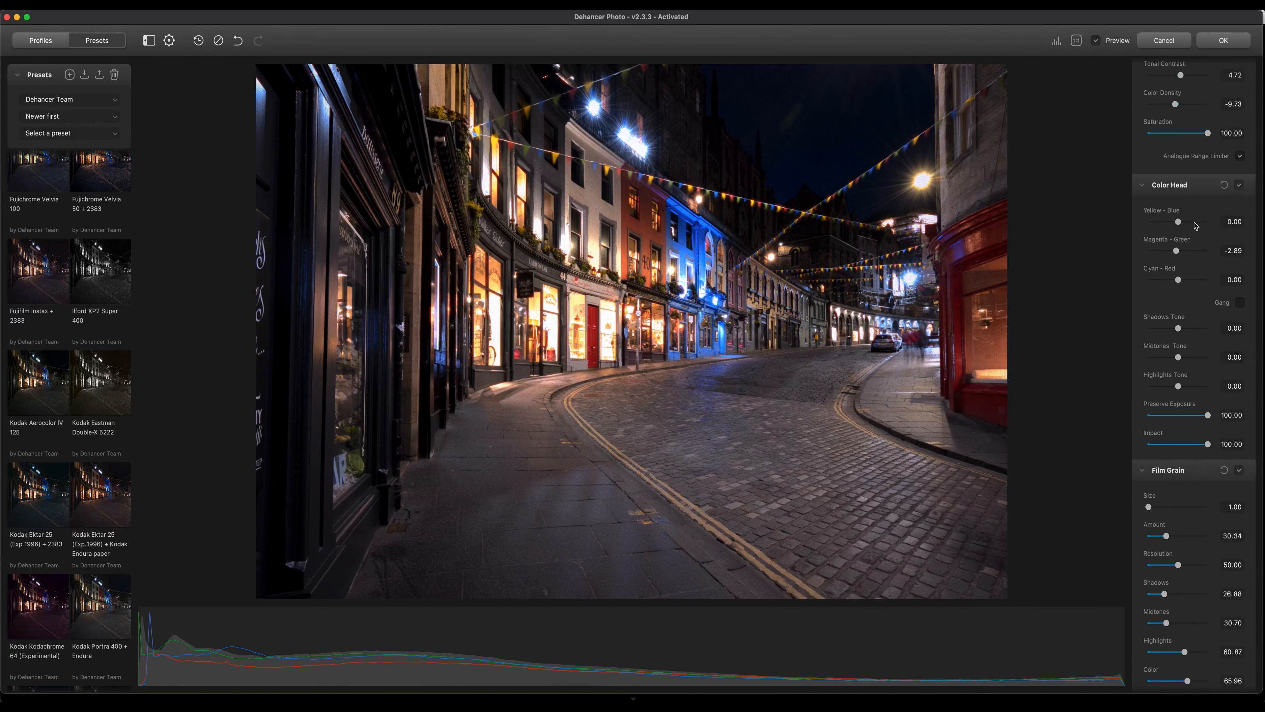
pyautogui.moveTo(1179, 224); pyautogui.dragTo(1184, 283)
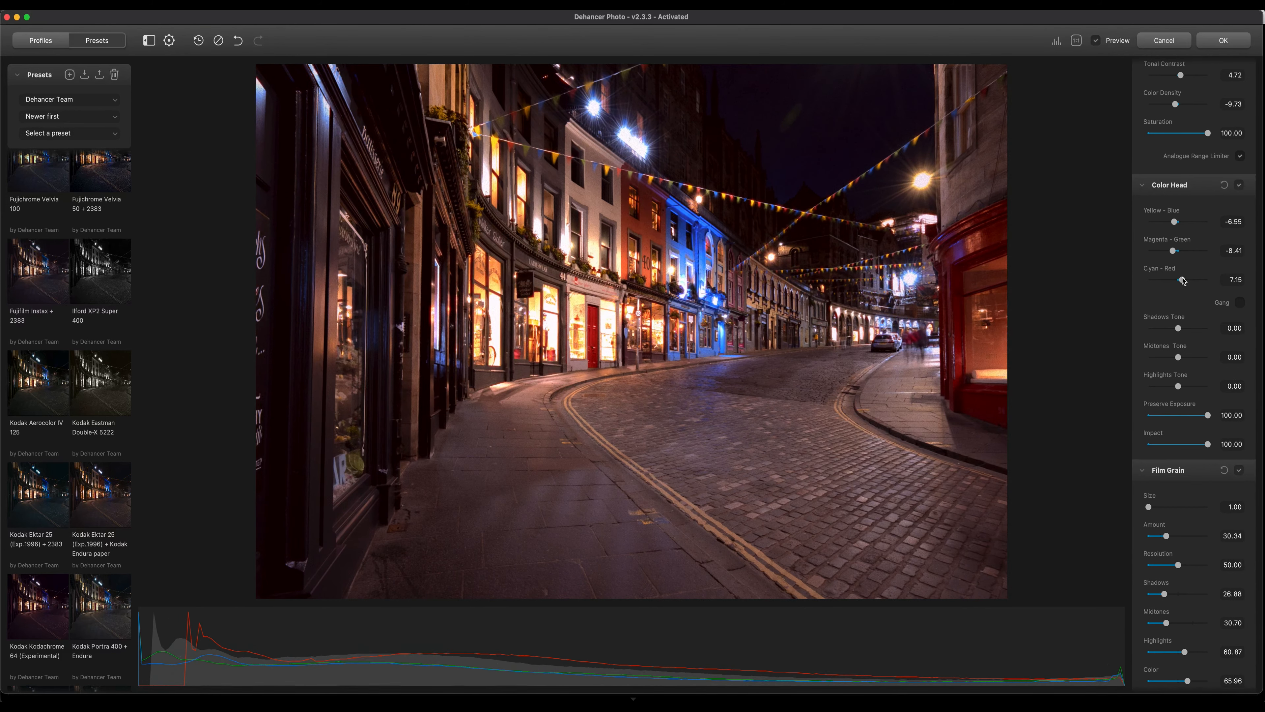
# Step: Set the Film Grain Size to 2.90 and Amount to 39.12, leaving the Film Type as Positive
pyautogui.scroll(-5, 1178, 333)
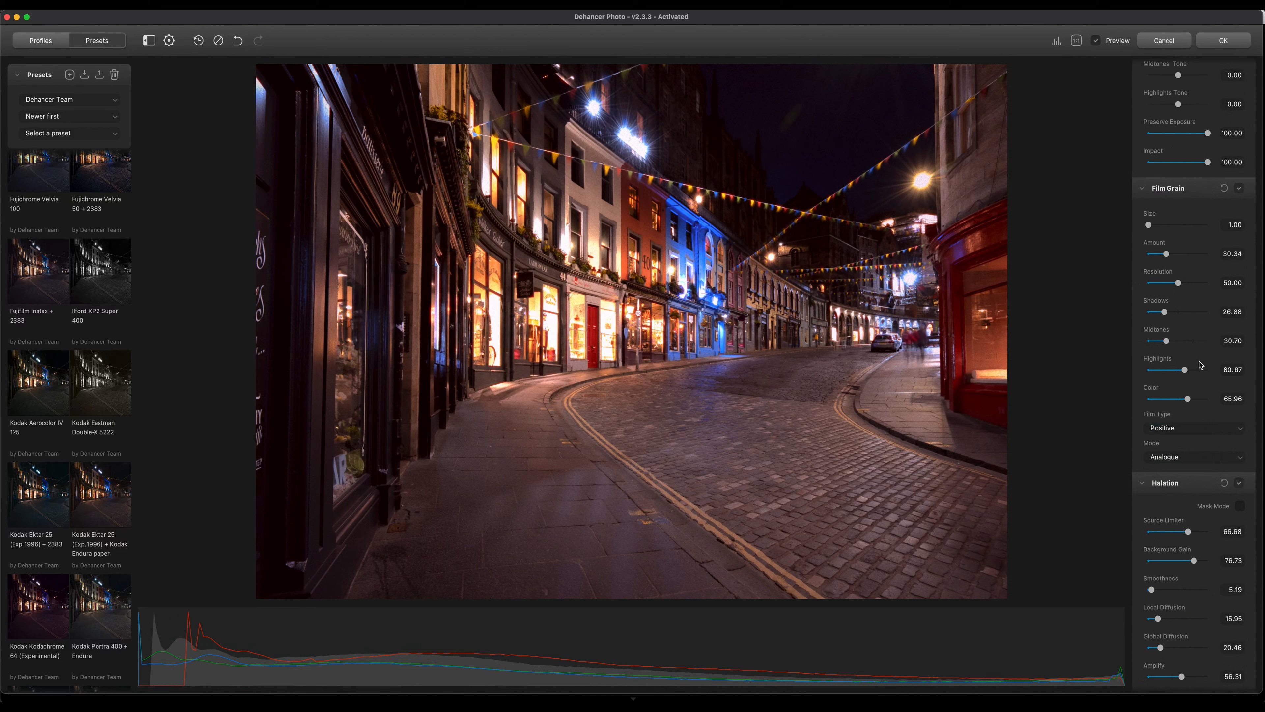
pyautogui.moveTo(1149, 225); pyautogui.dragTo(1174, 258)
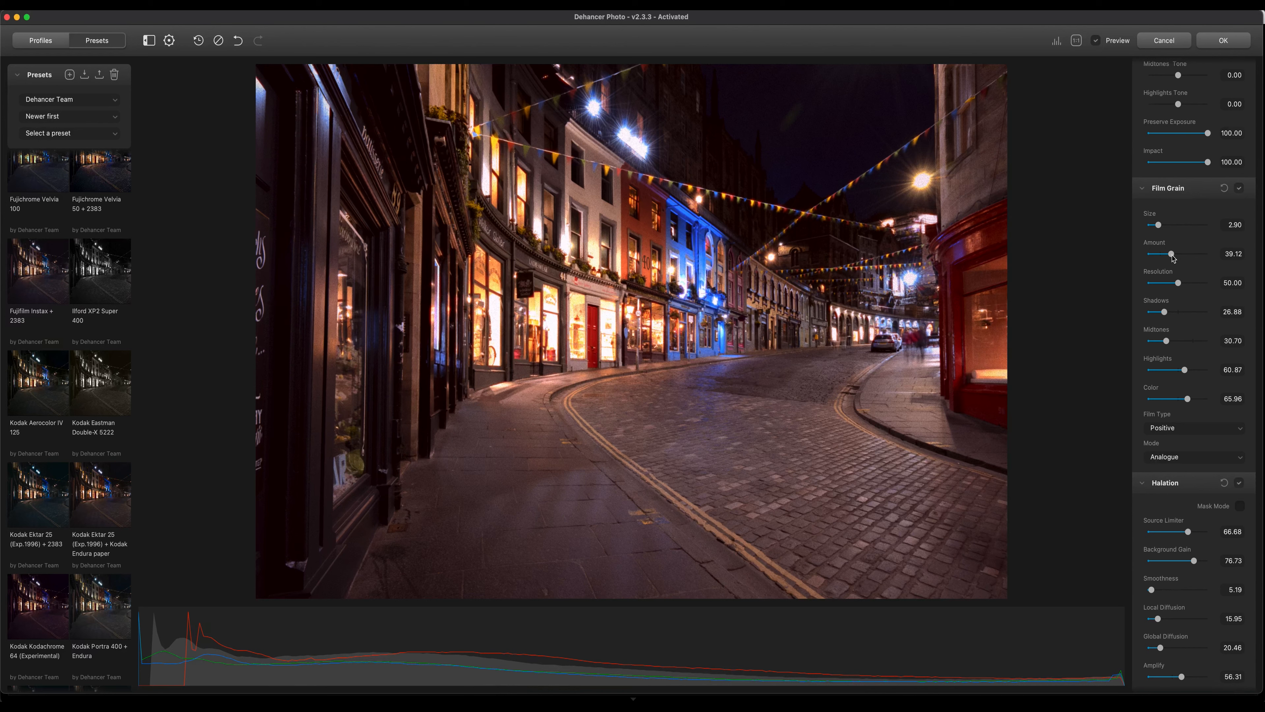
pyautogui.scroll(-2, 1201, 372)
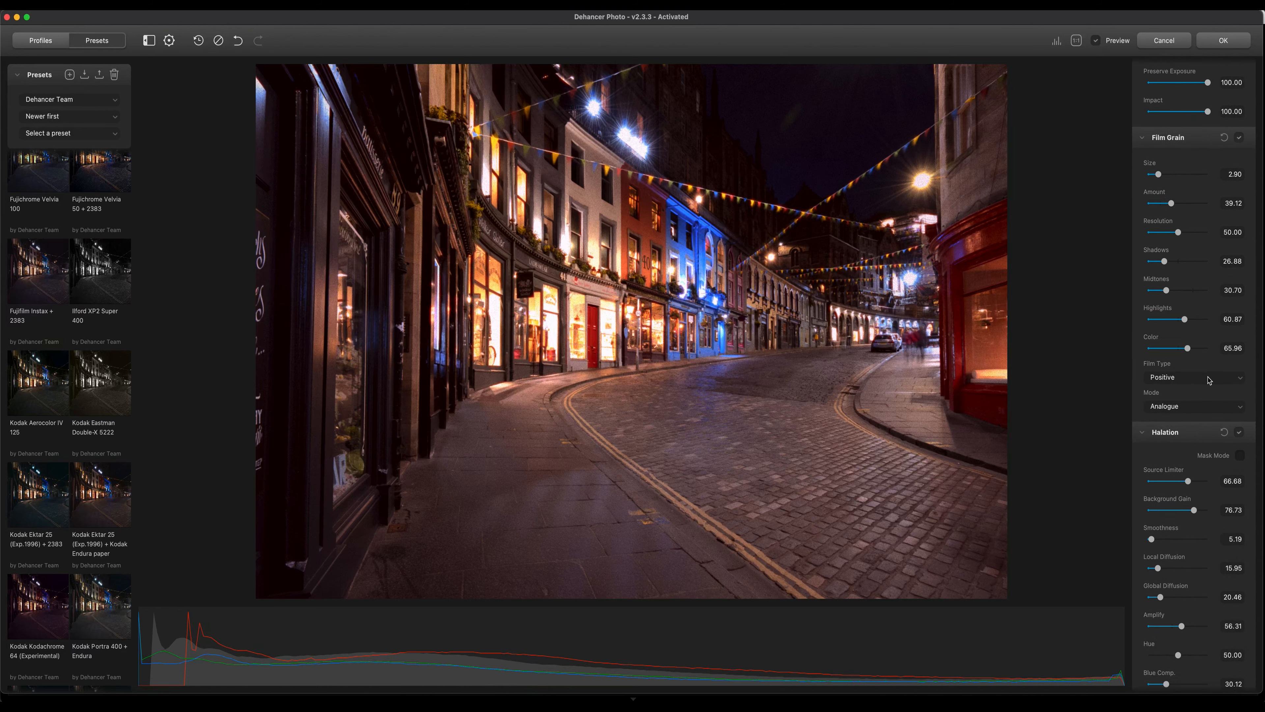
pyautogui.click(1208, 380)
pyautogui.click(1208, 380)
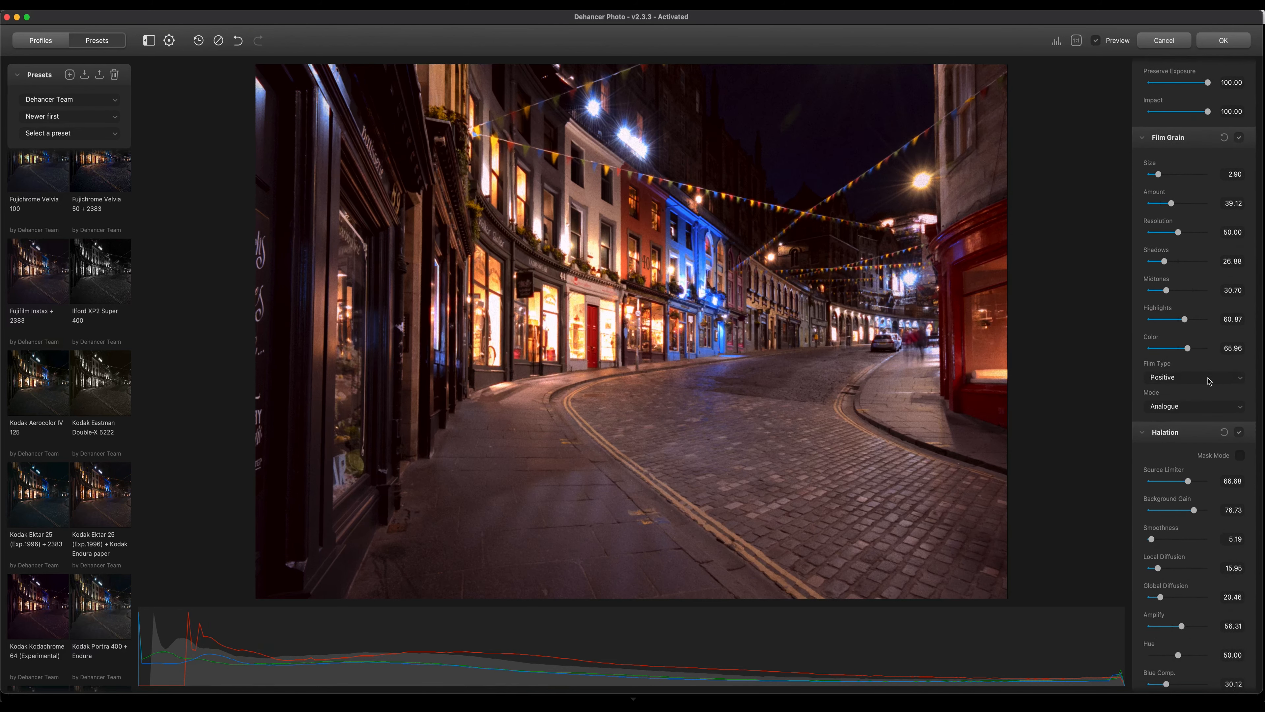
# Step: Enable the Bloom effect and expand its settings
pyautogui.scroll(-2, 1207, 383)
pyautogui.scroll(-3, 1207, 385)
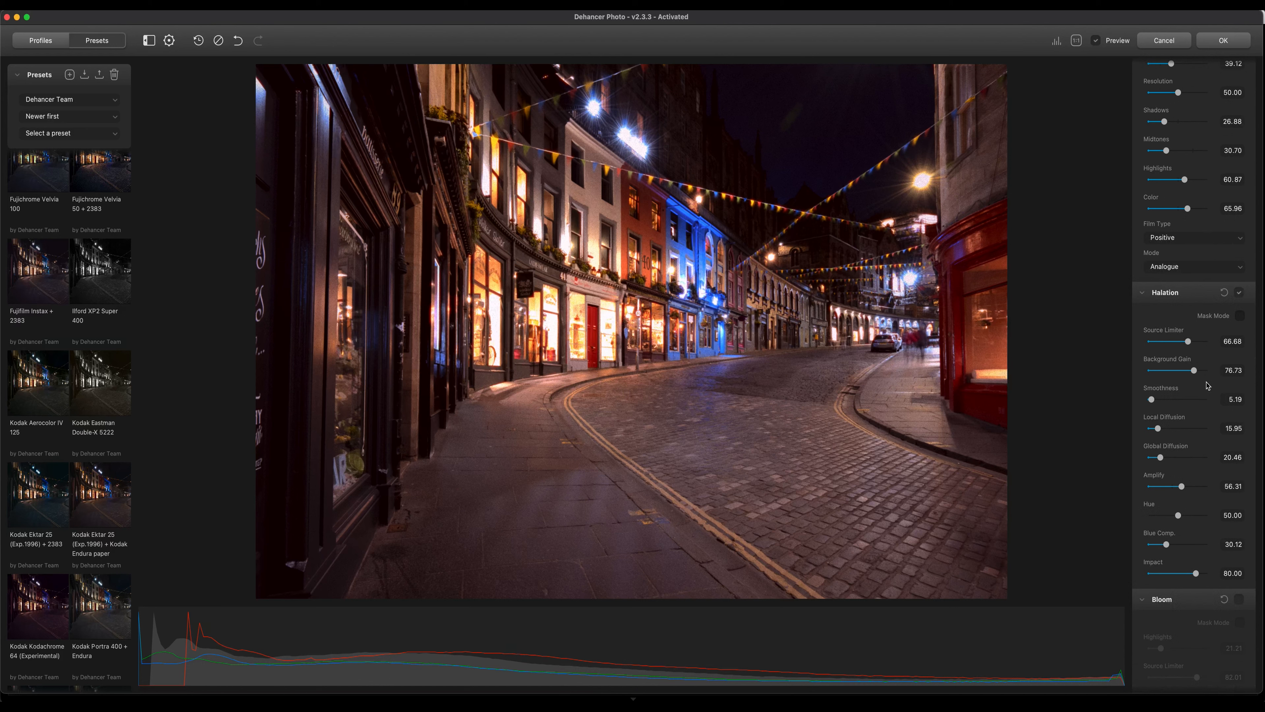
pyautogui.scroll(-8, 1224, 377)
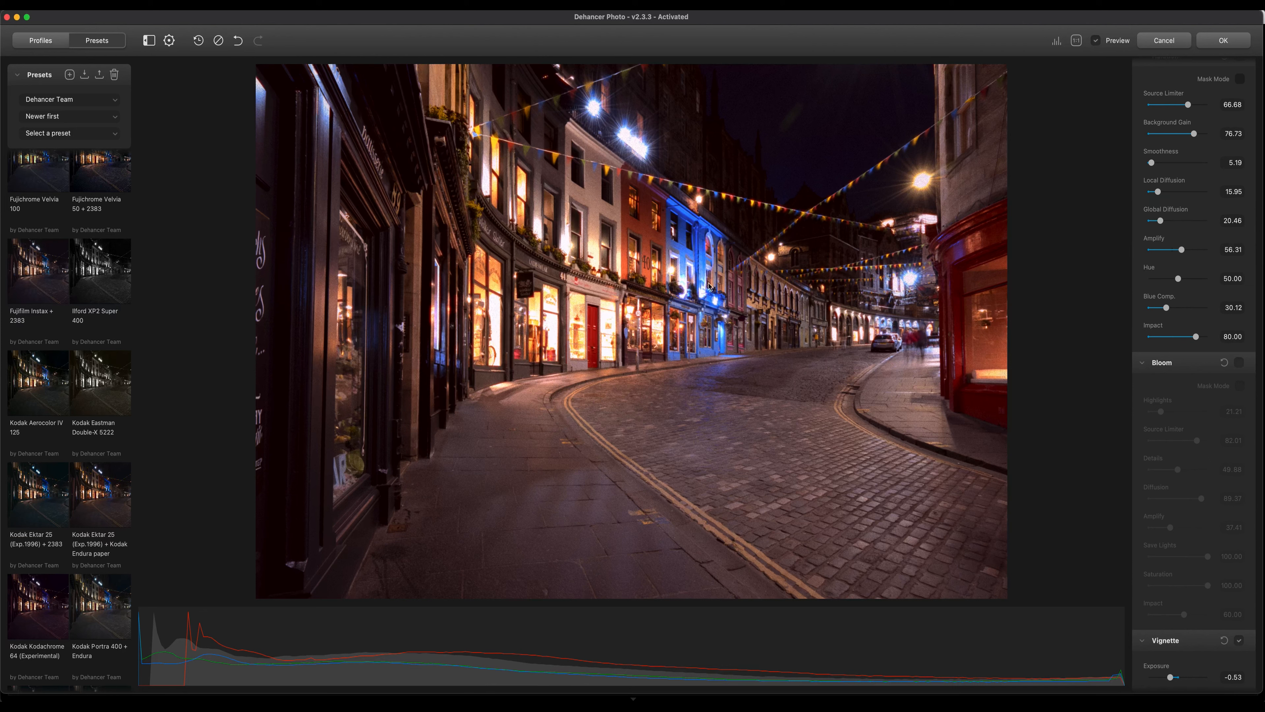
pyautogui.click(1236, 371)
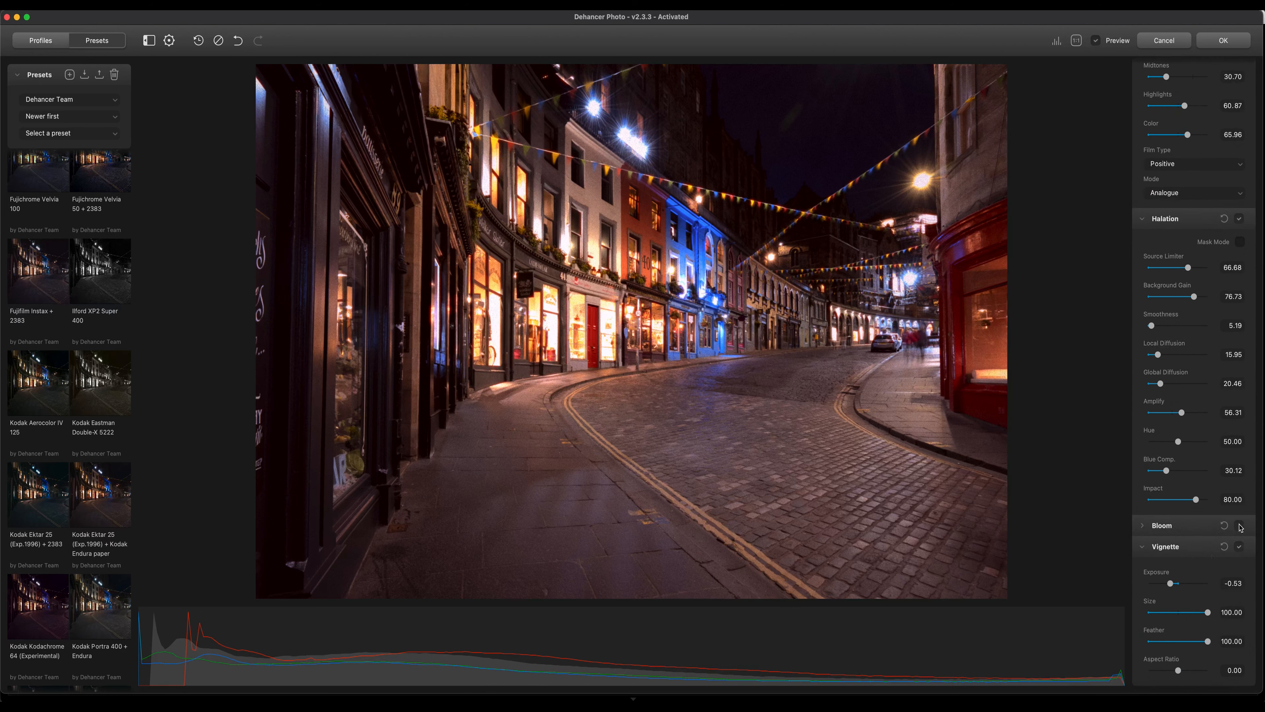
pyautogui.click(1239, 526)
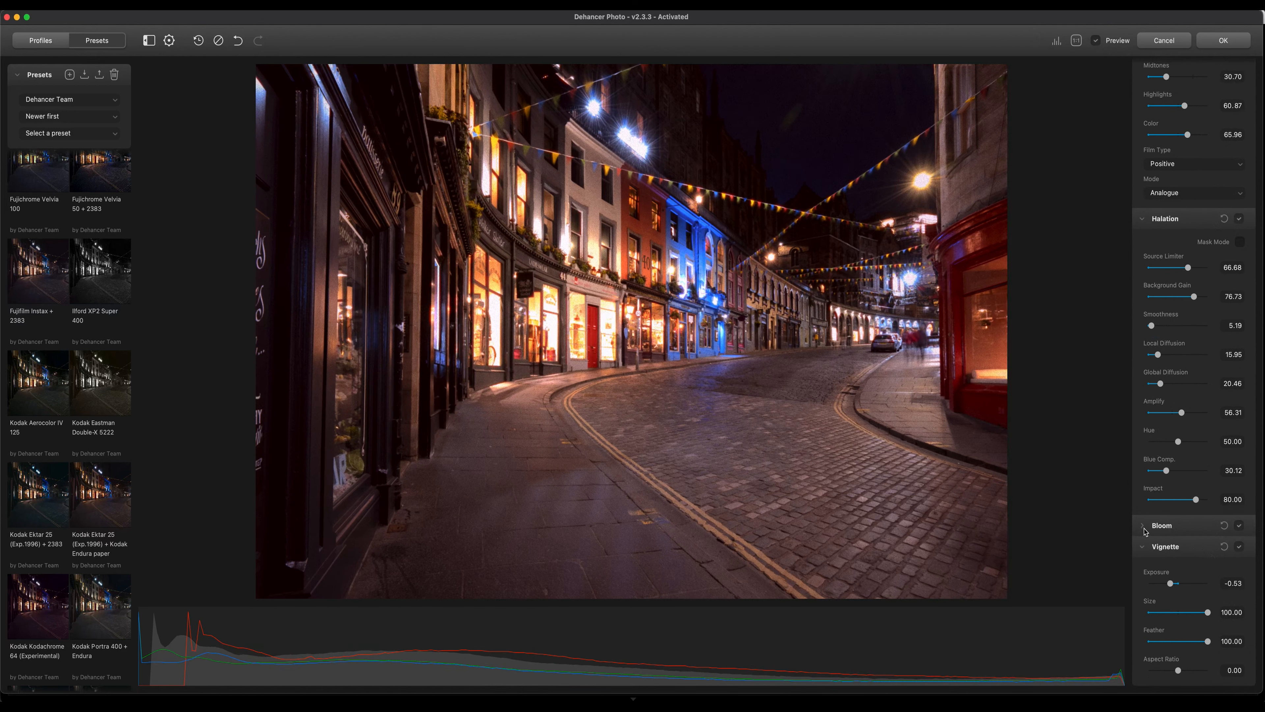
pyautogui.click(1143, 527)
# Step: Adjust Halation to Source Limiter 26.21, Background Gain 42.70 and Smoothness 31.20
pyautogui.scroll(3, 1174, 400)
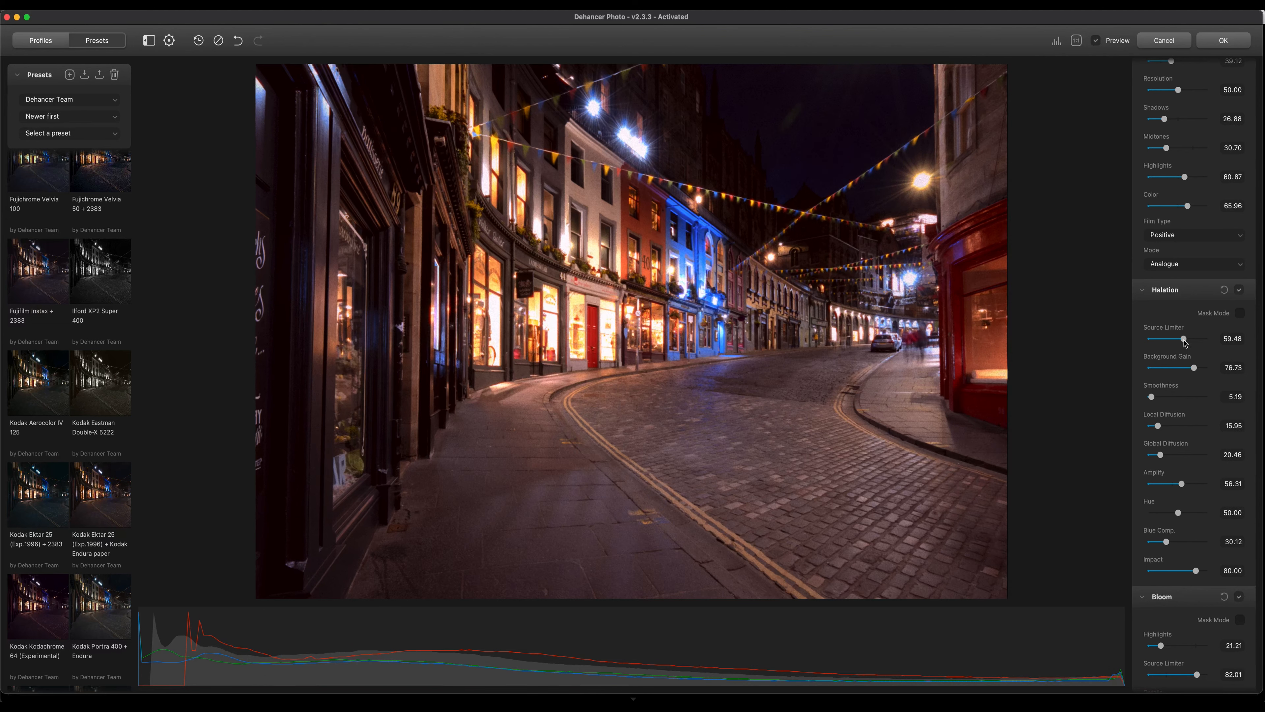
pyautogui.moveTo(1188, 338)
pyautogui.mouseDown()
pyautogui.moveTo(1143, 345)
pyautogui.moveTo(1194, 347)
pyautogui.moveTo(1166, 349)
pyautogui.mouseUp()
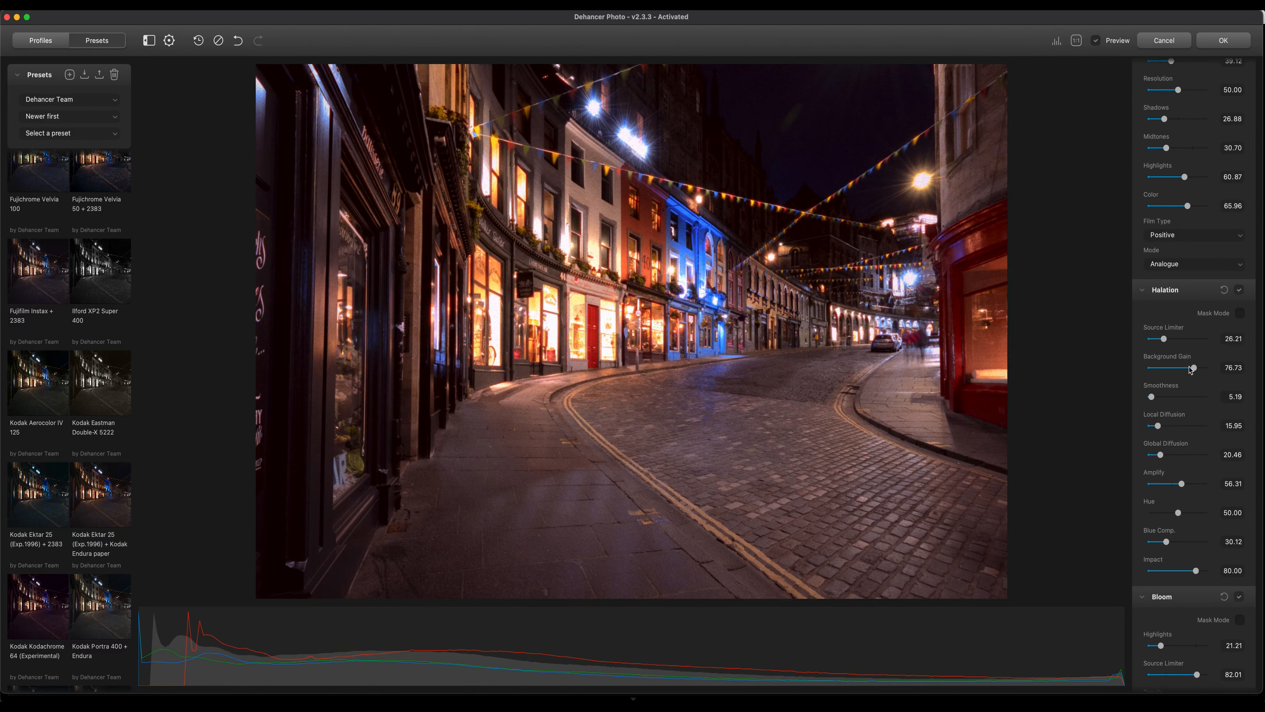
pyautogui.moveTo(1196, 370); pyautogui.dragTo(1181, 376)
# Step: Set the Bloom Highlights to 13.70 and Details to 21.23, keeping Save Lights at 100
pyautogui.scroll(-5, 1158, 401)
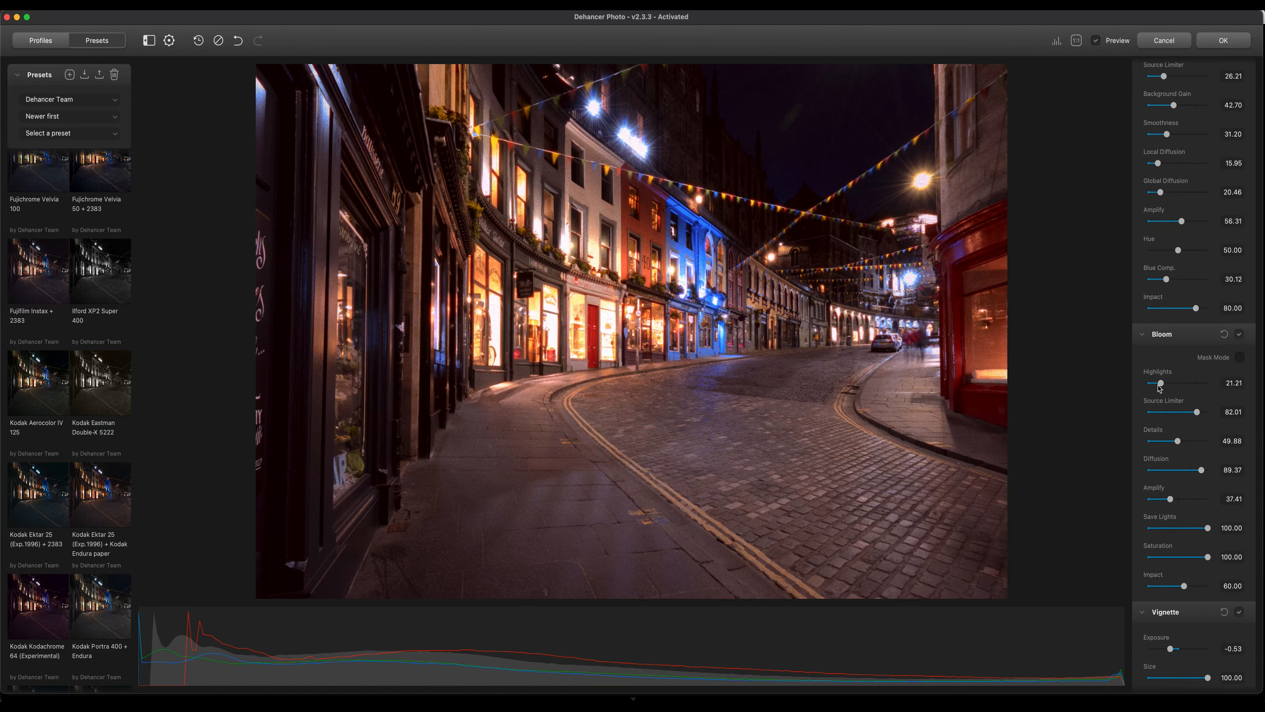
pyautogui.moveTo(1159, 388)
pyautogui.mouseDown()
pyautogui.moveTo(1148, 391)
pyautogui.moveTo(1161, 377)
pyautogui.mouseUp()
pyautogui.scroll(-1, 1173, 407)
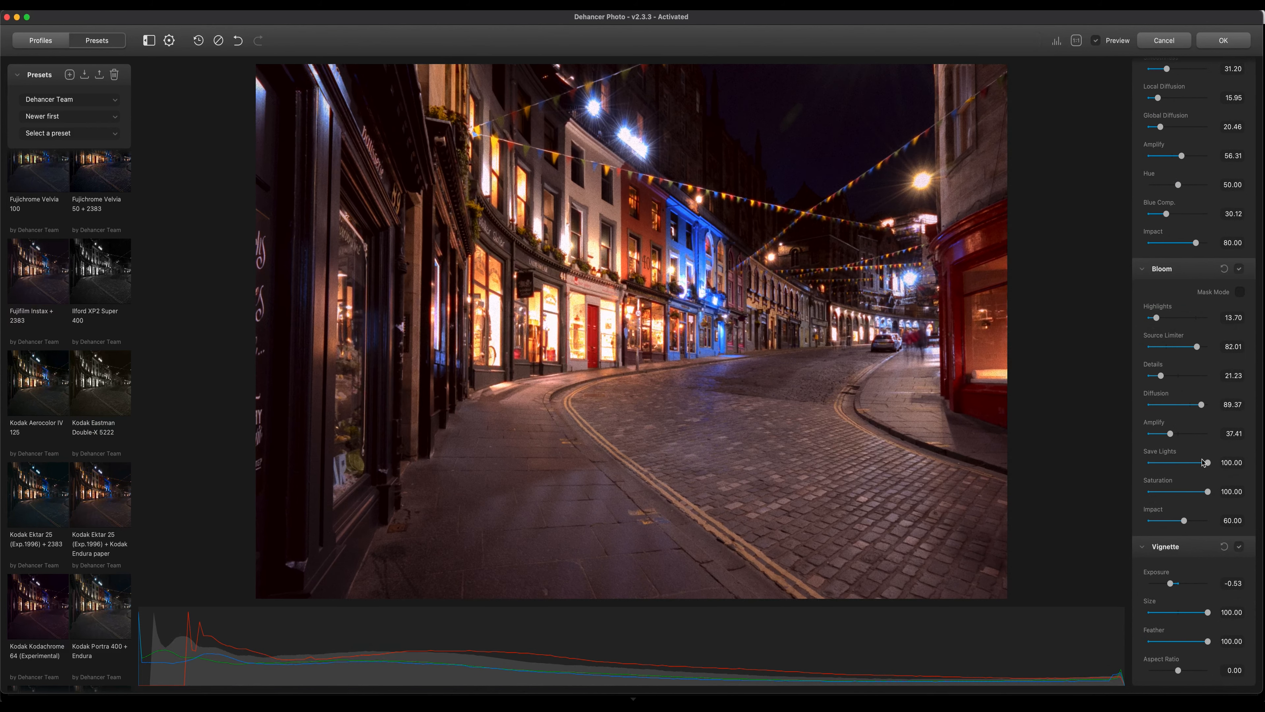
pyautogui.moveTo(1209, 465); pyautogui.dragTo(1237, 464)
# Step: Darken the Vignette to Exposure -0.87 and apply the film grade, returning to Lightroom Classic
pyautogui.moveTo(1174, 586); pyautogui.dragTo(1168, 586)
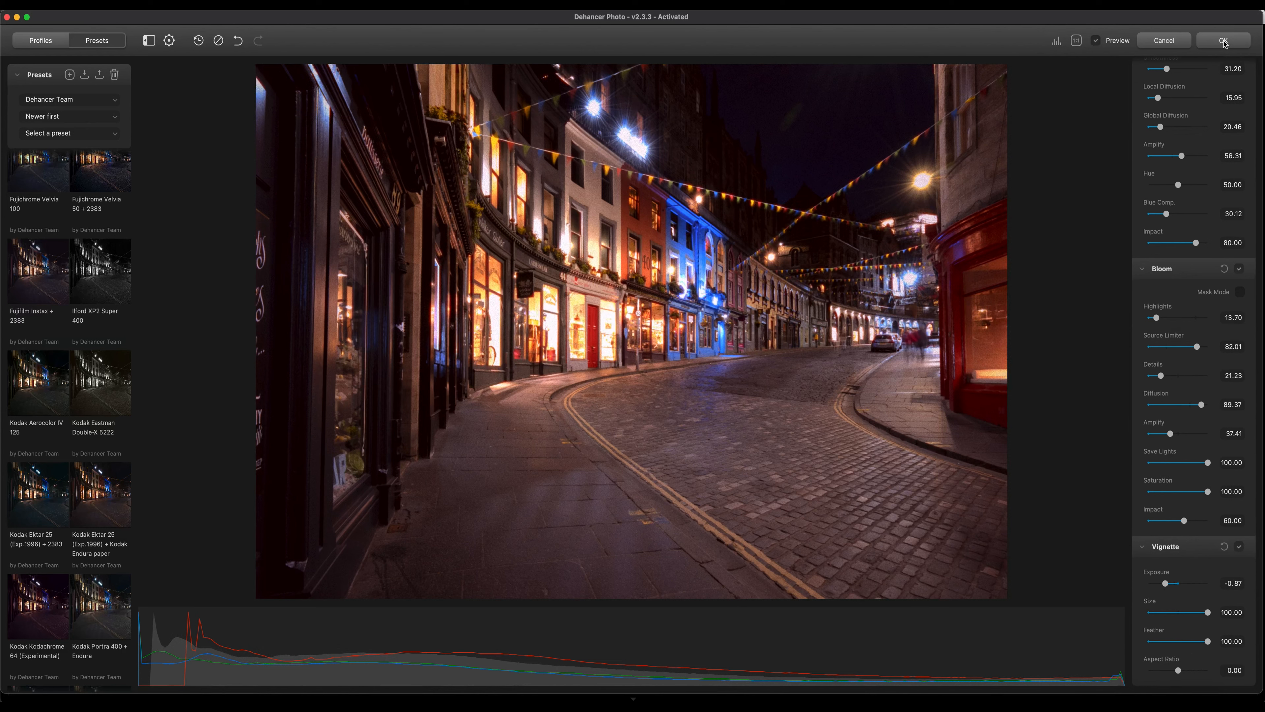
pyautogui.click(1223, 41)
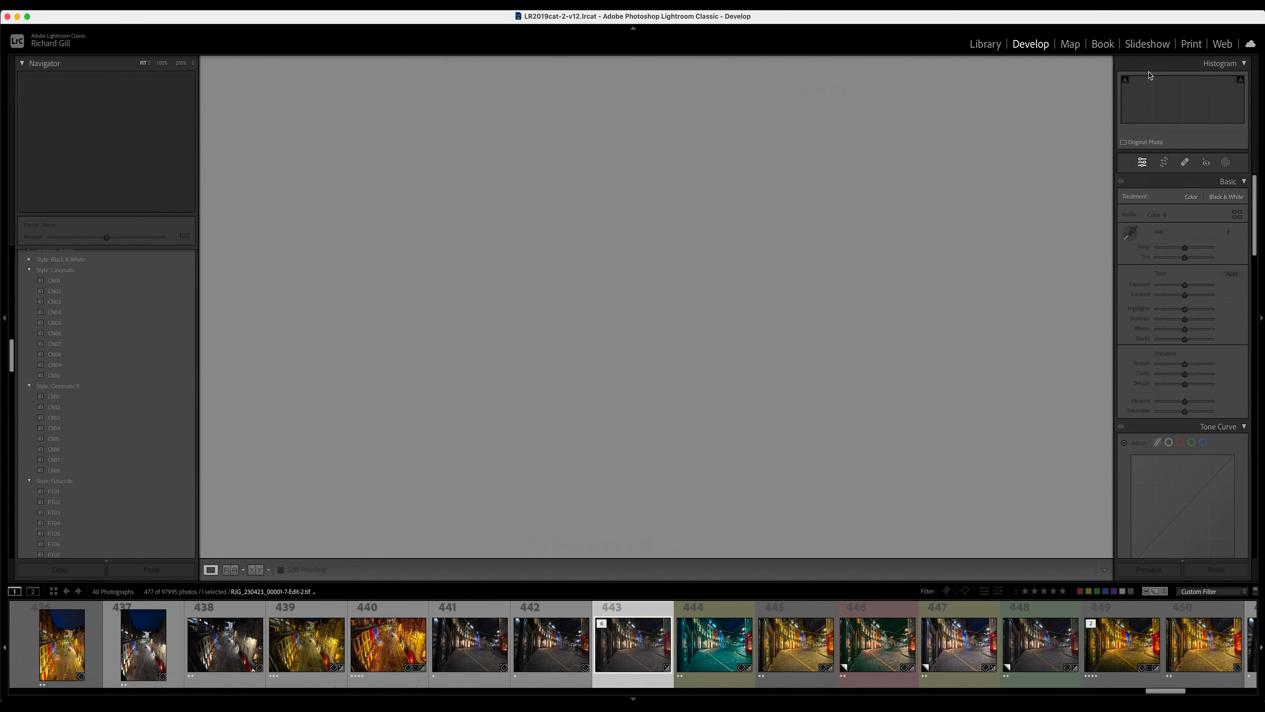